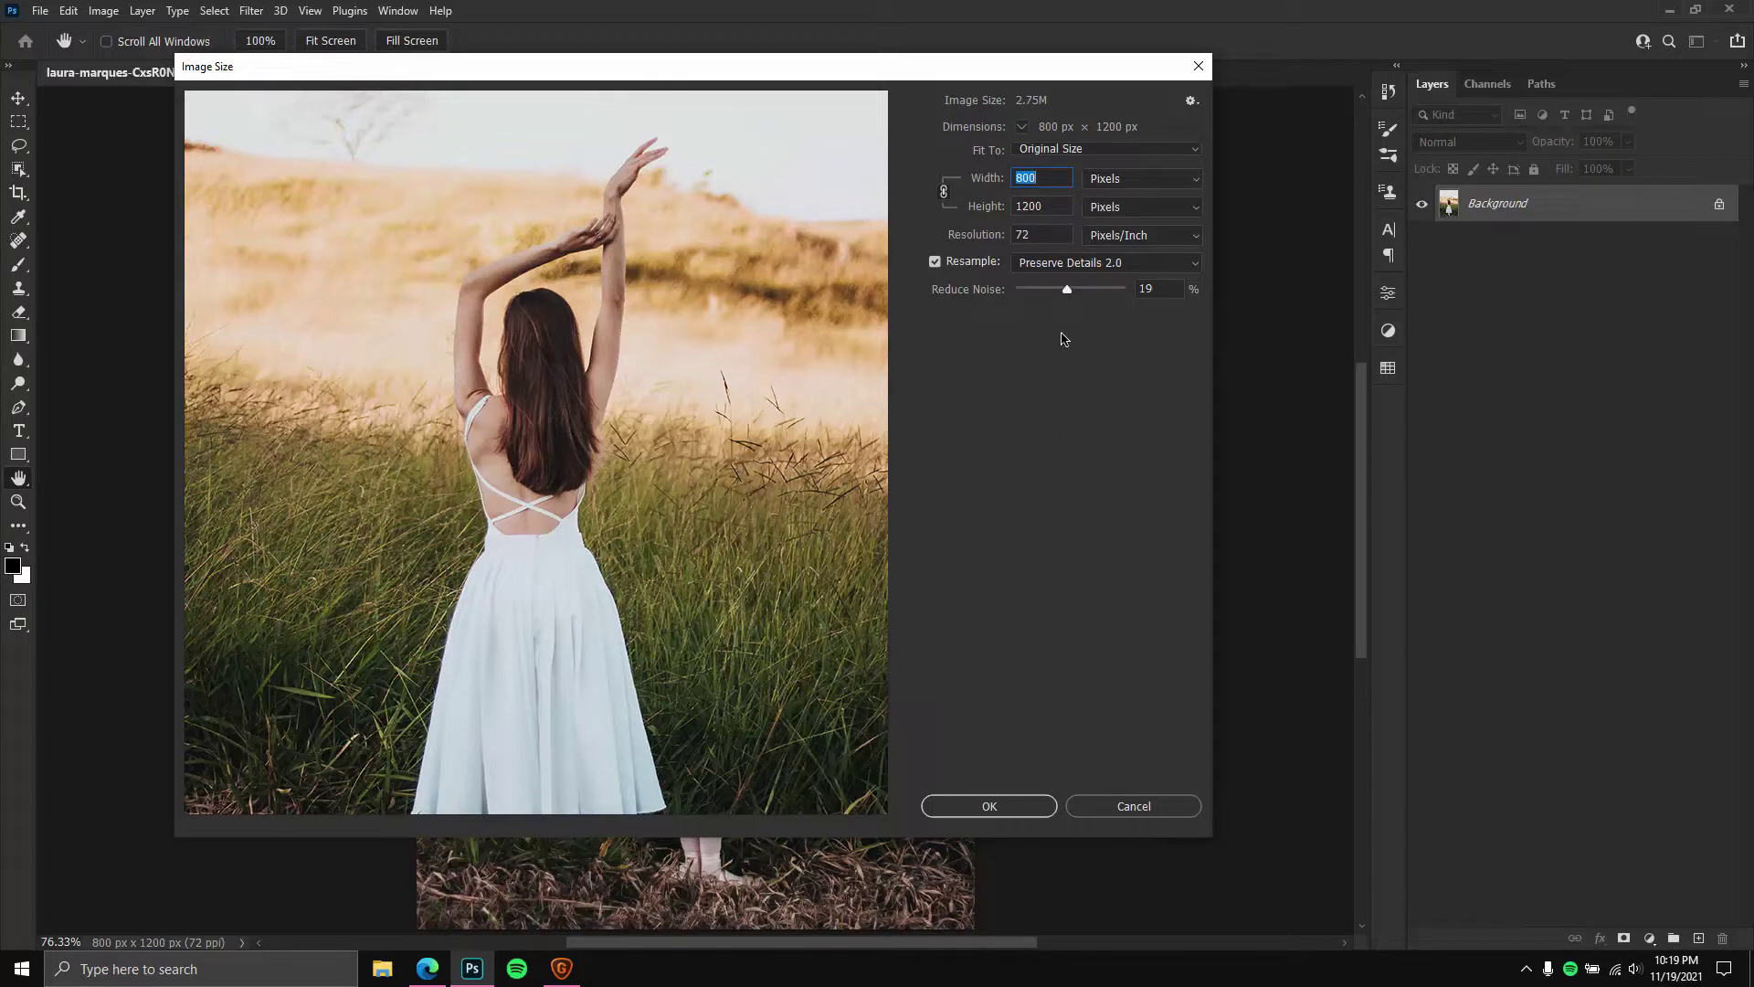
left_click(1065, 265)
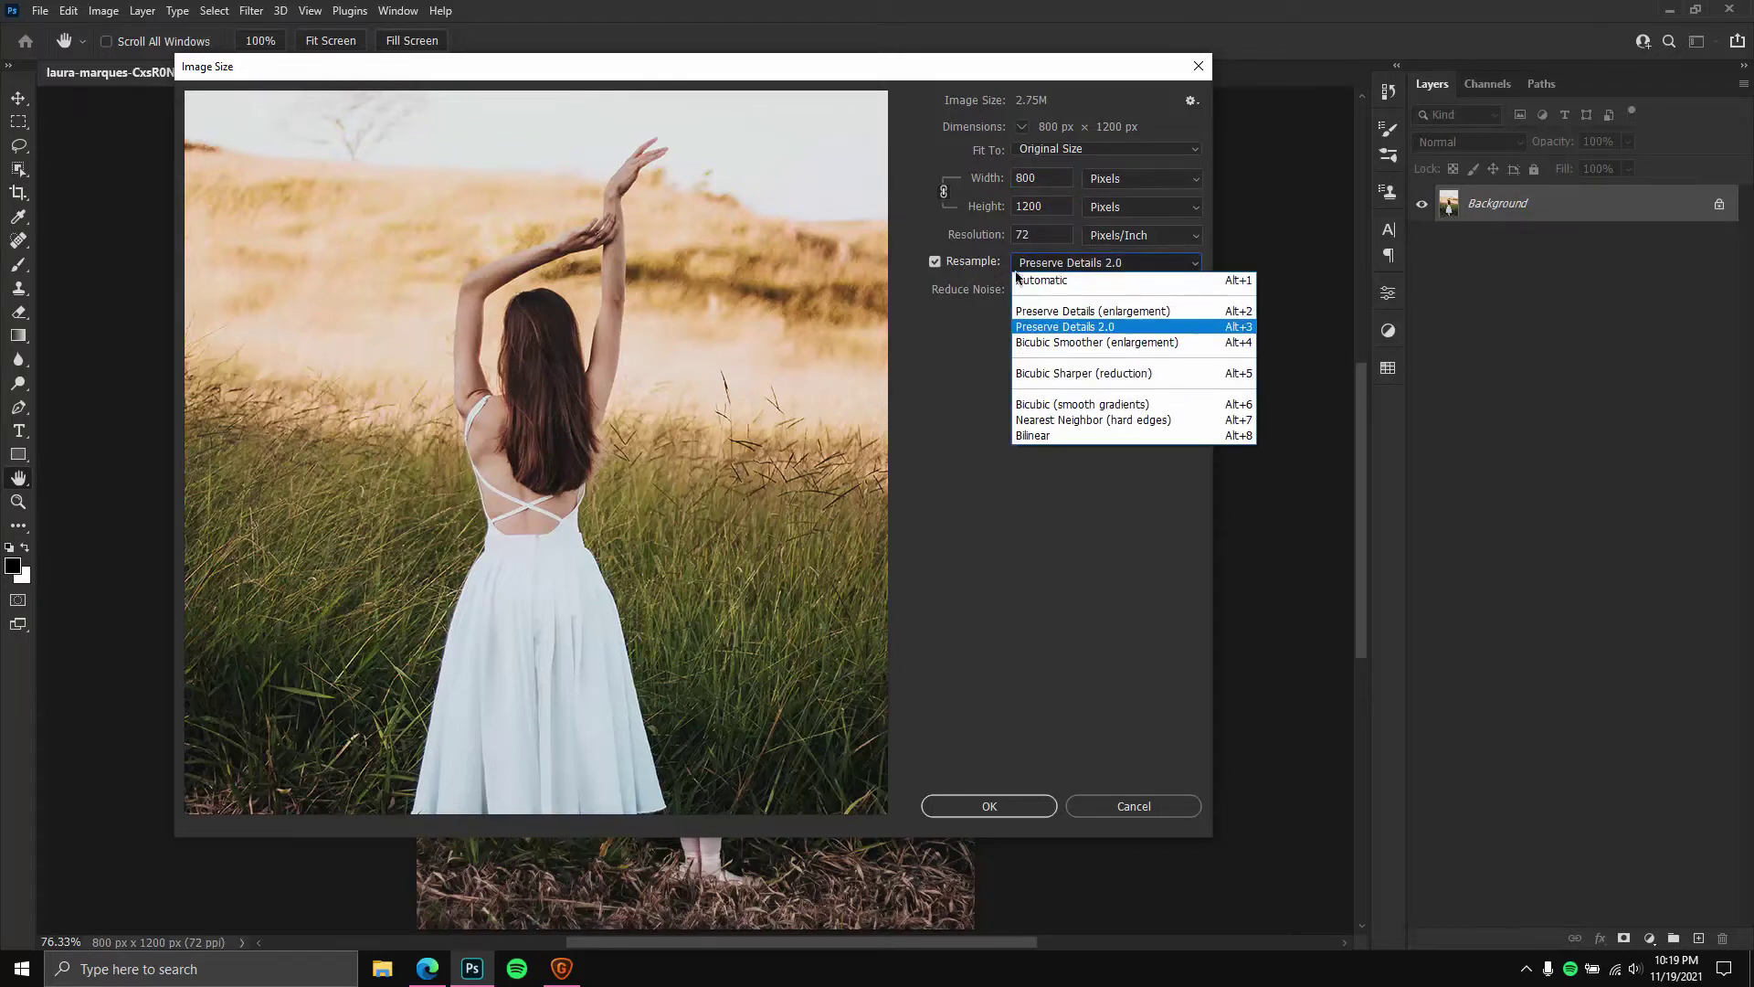
left_click(1108, 328)
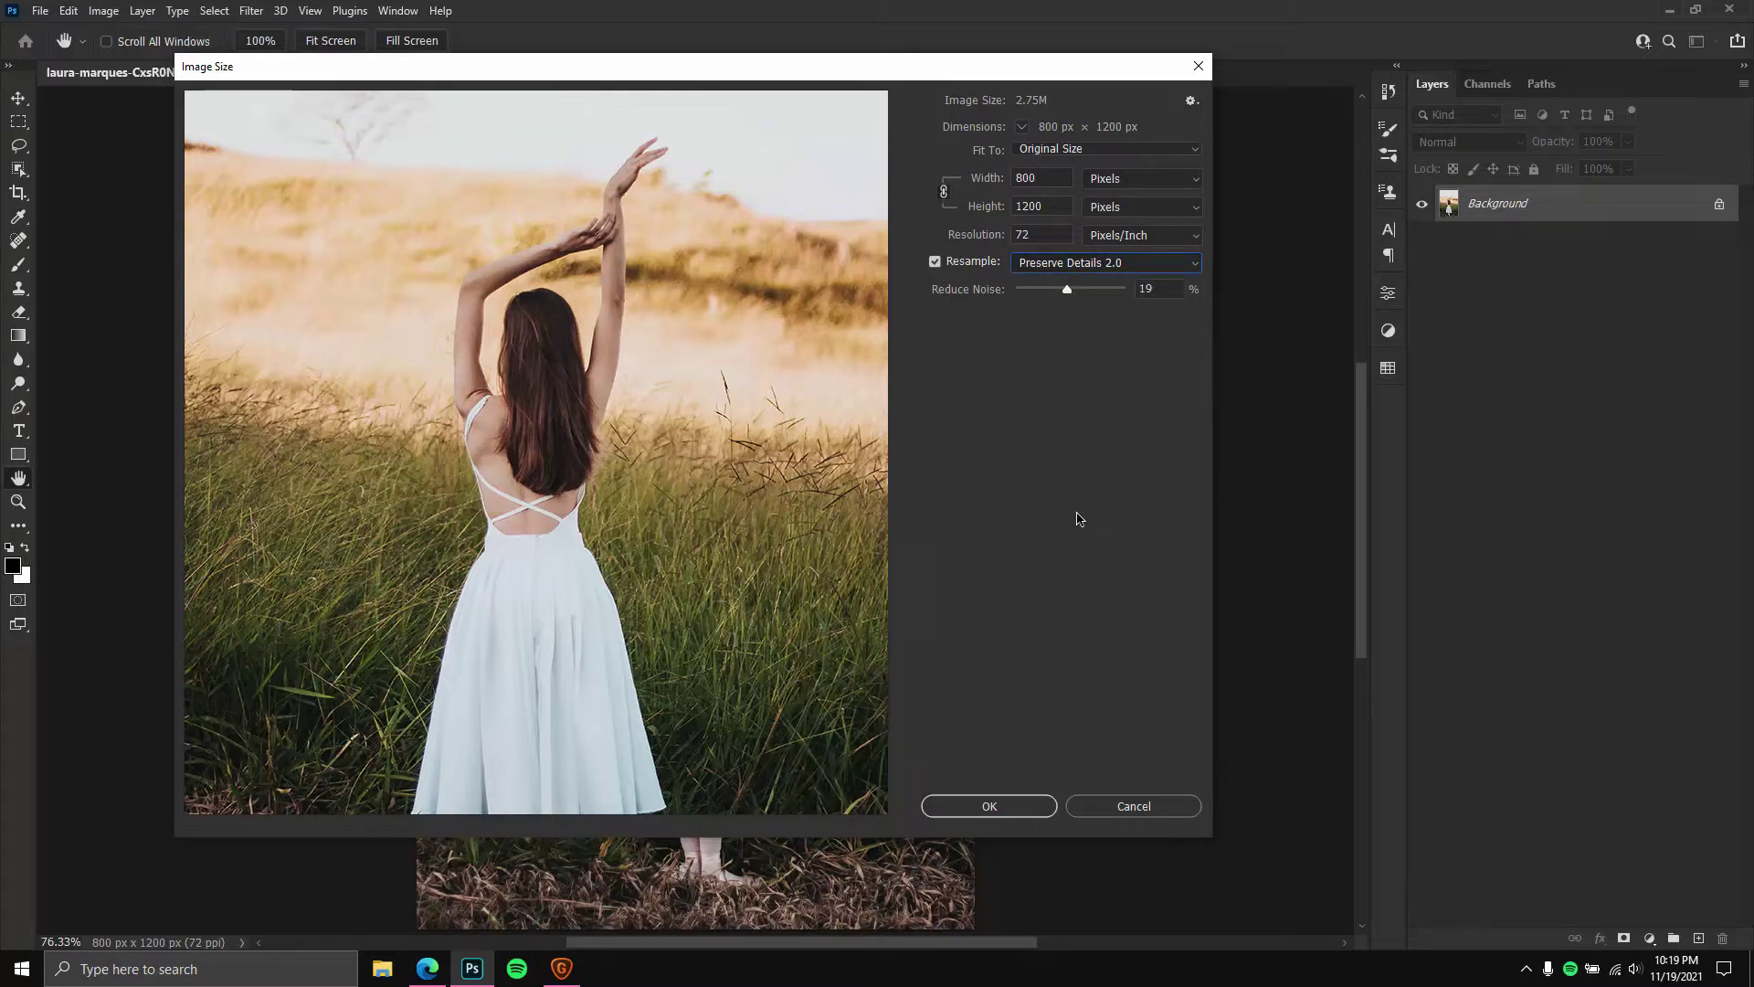
left_click(1069, 264)
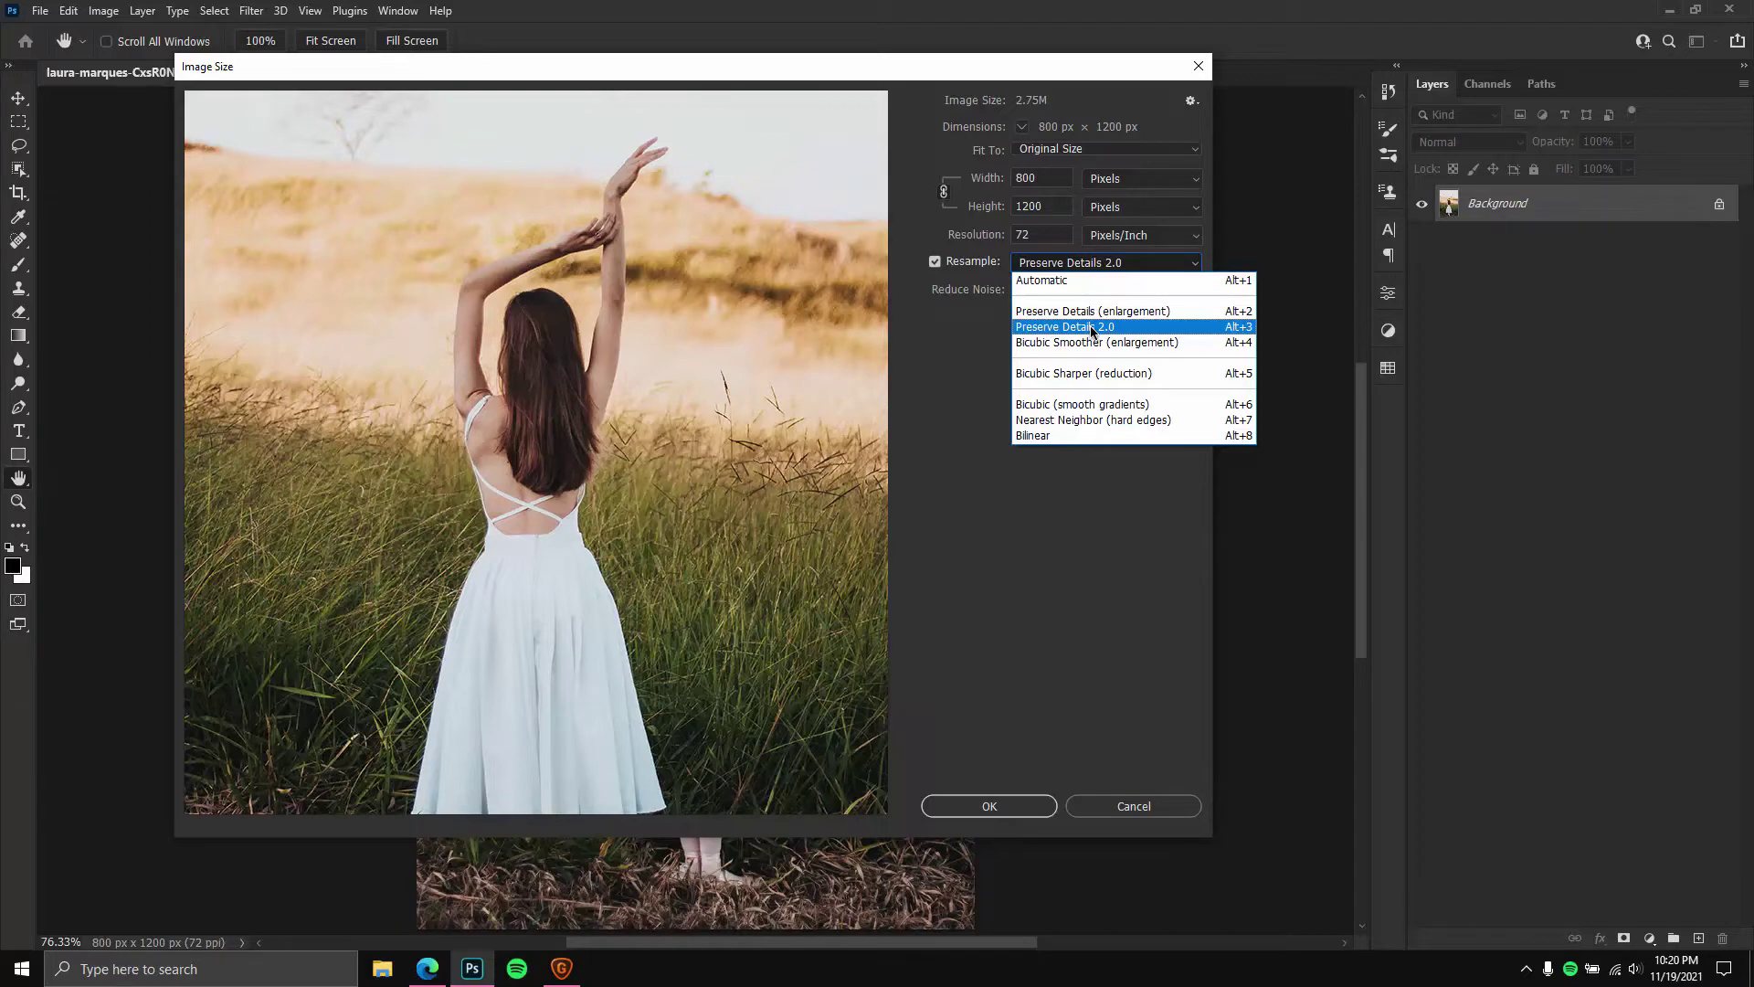
left_click(1093, 331)
left_click(1134, 806)
key("v")
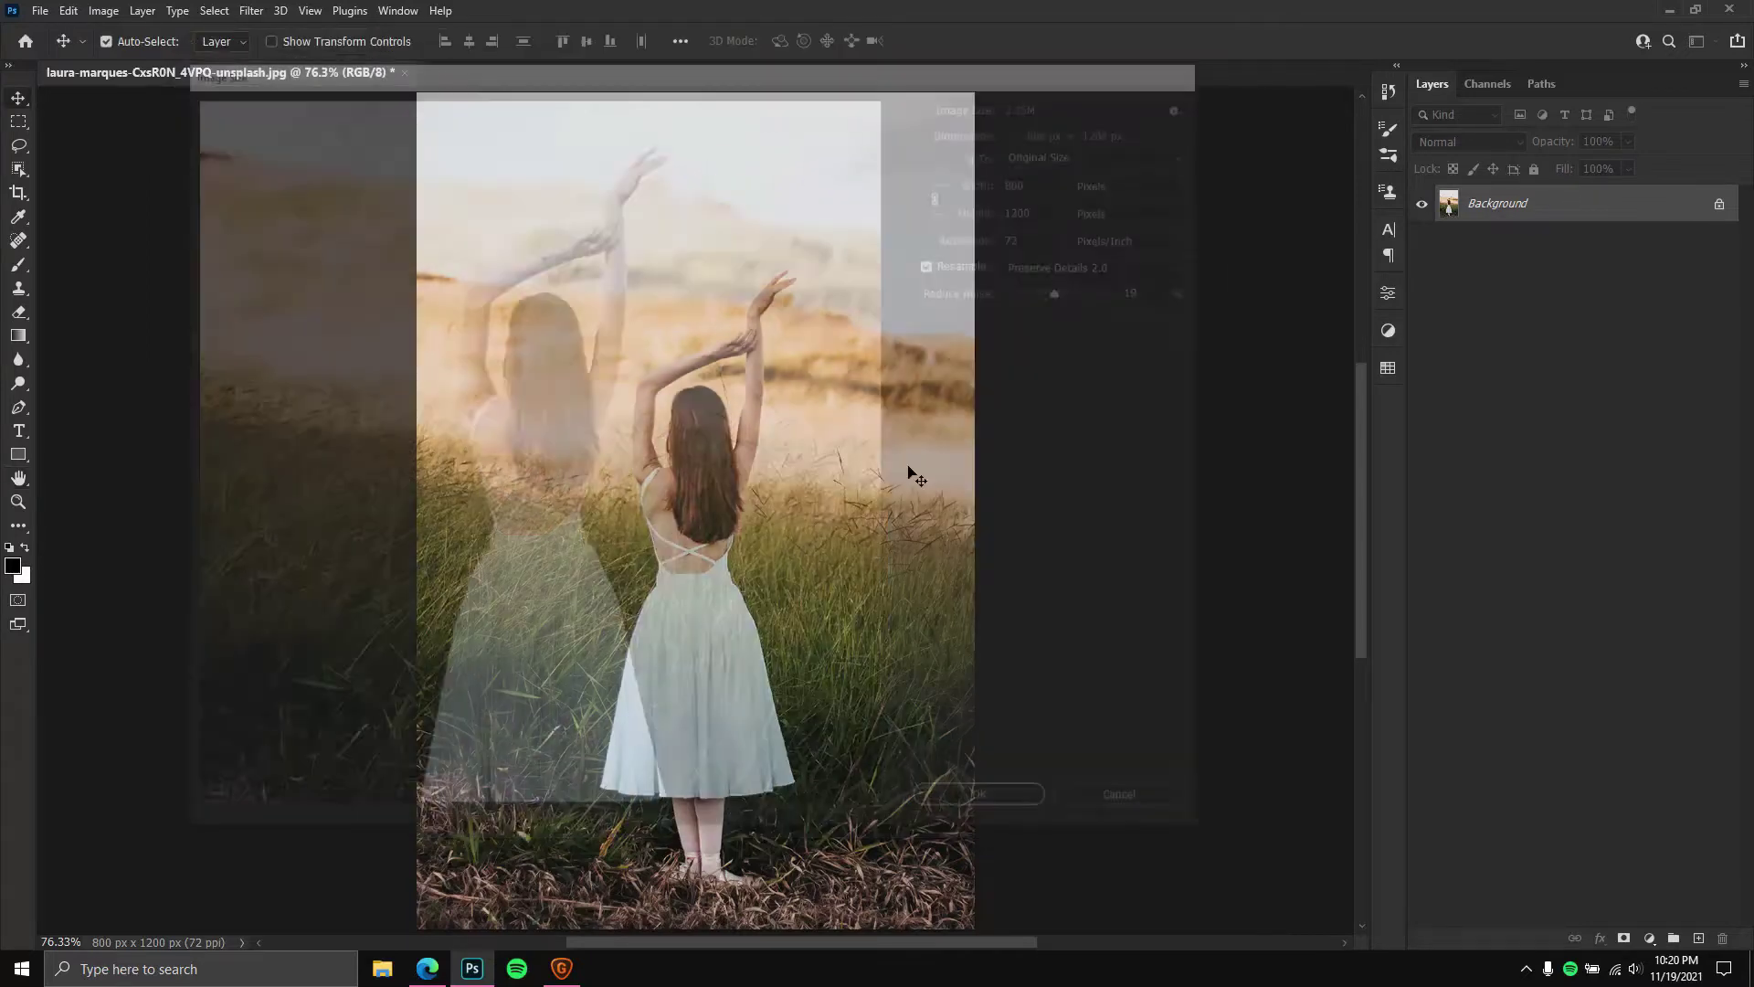
Check the Enable Preserve Details 2.0 Upscale option in the Technology Previews preferences and accept the preferences.
left_click(69, 11)
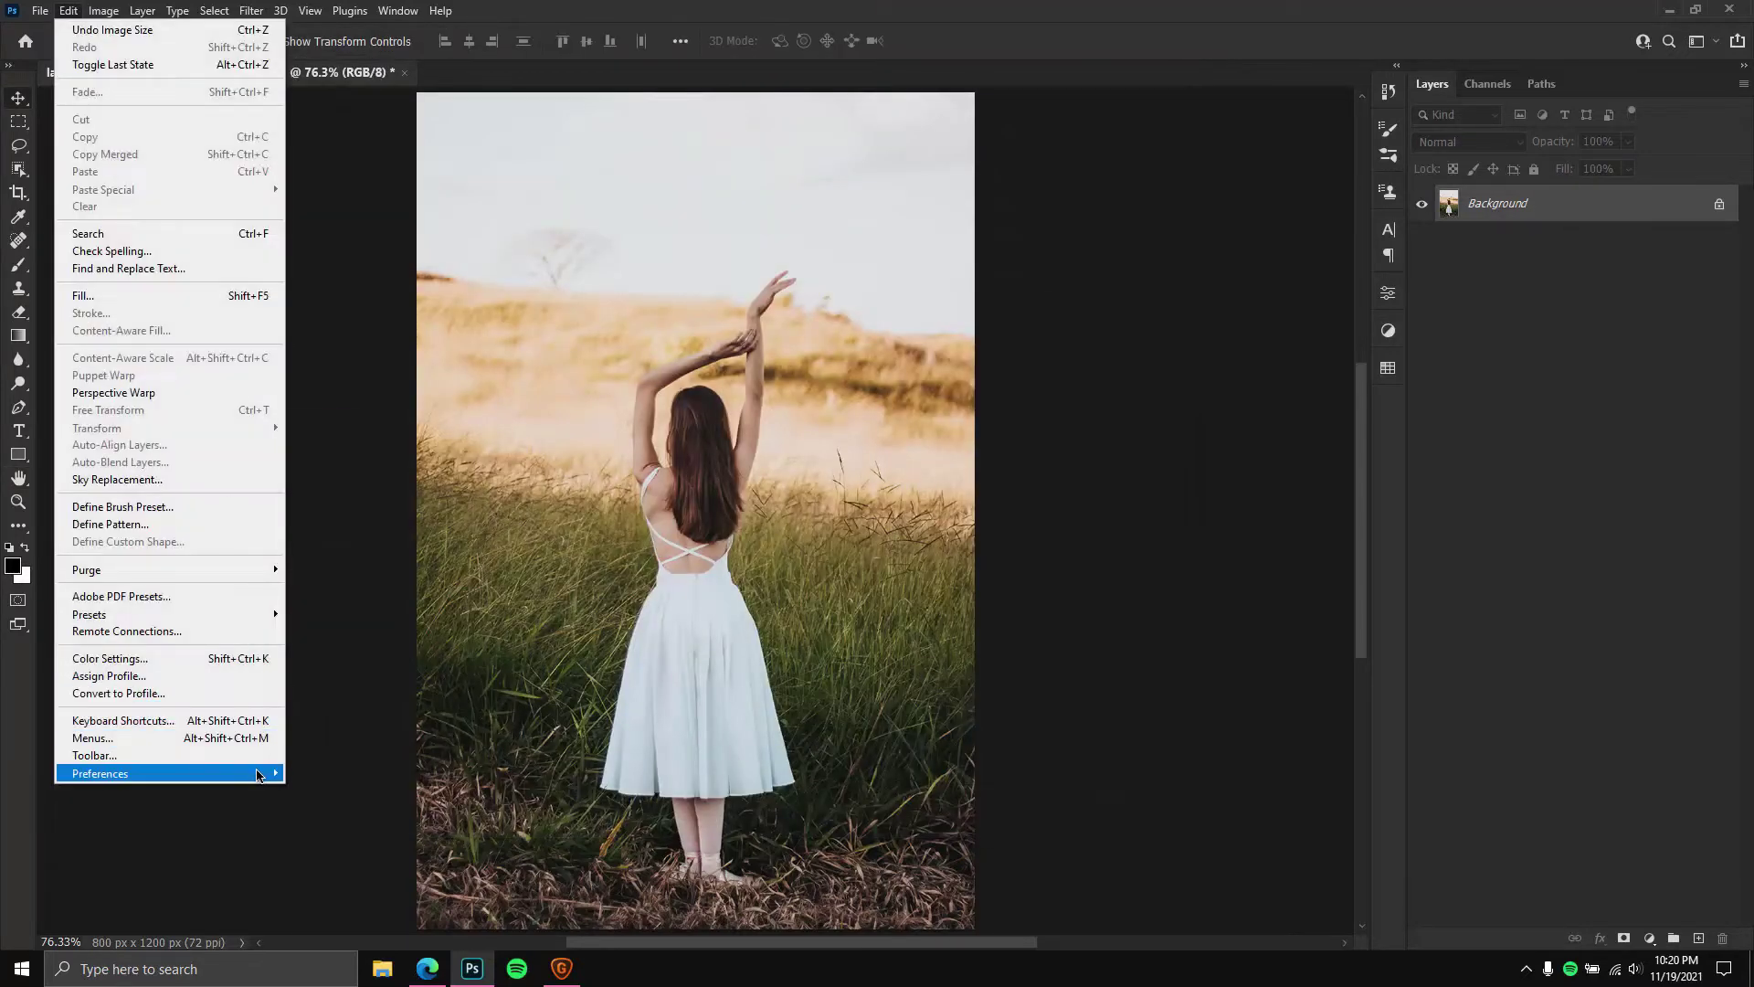
mouse_move(262, 773)
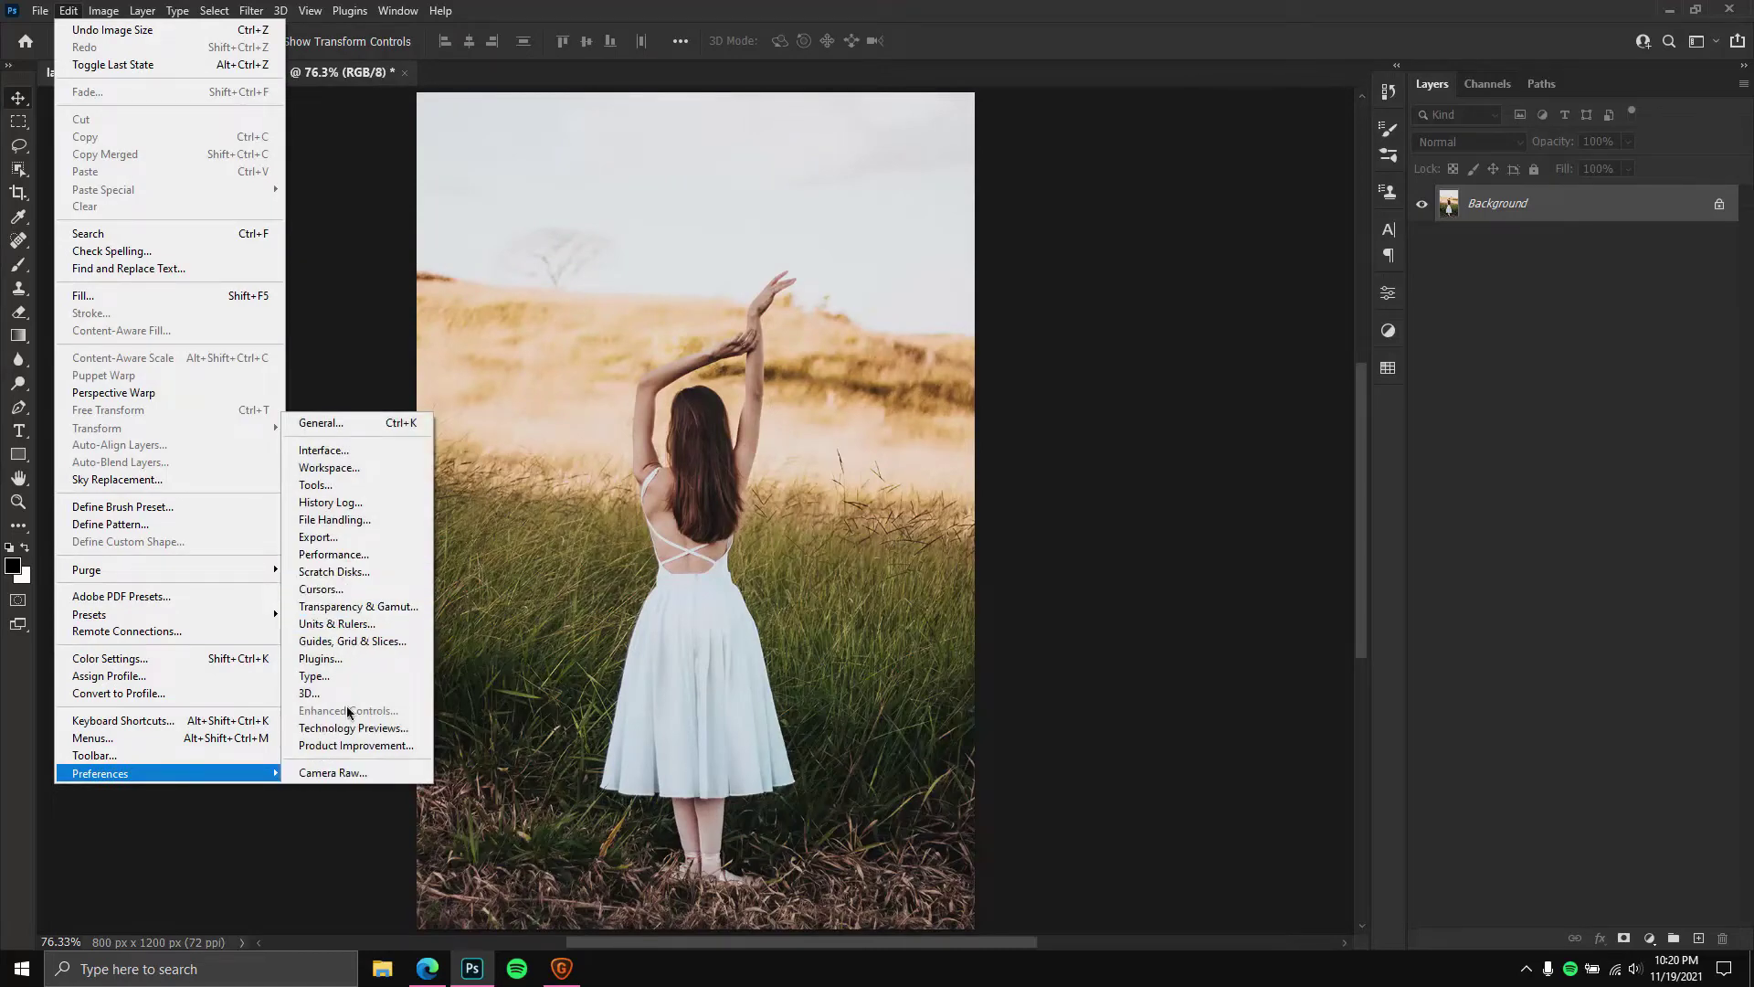
left_click(360, 559)
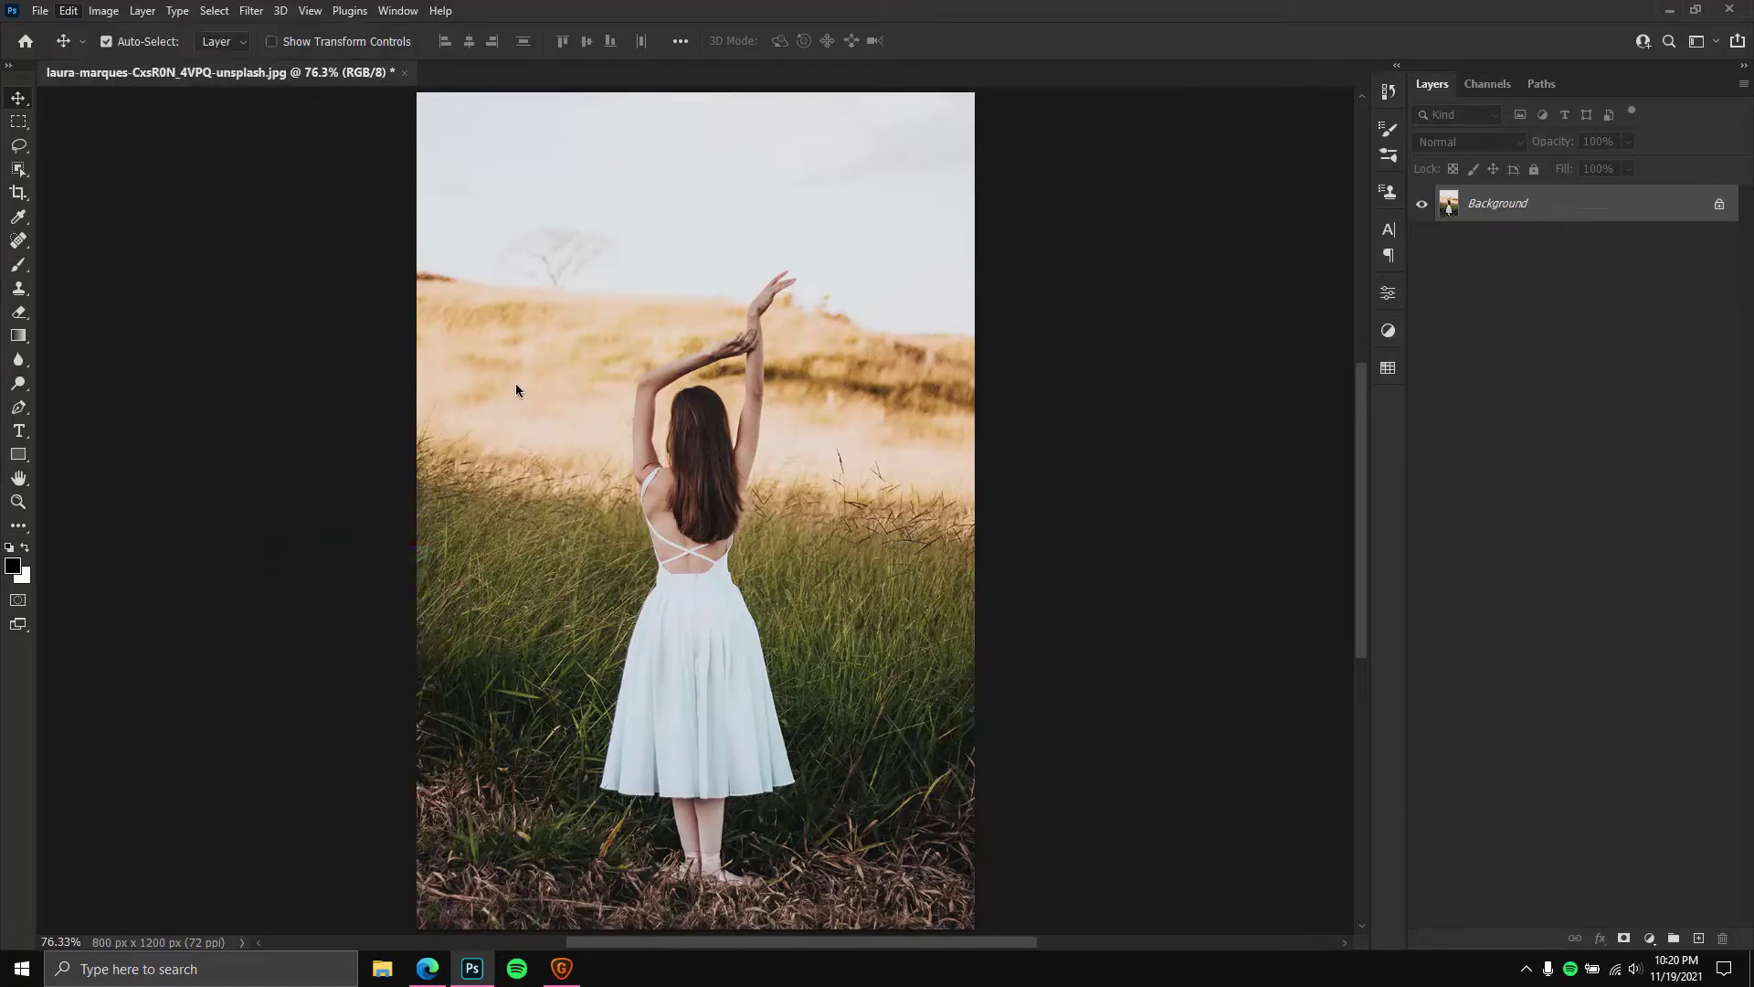
key("i")
left_click(474, 447)
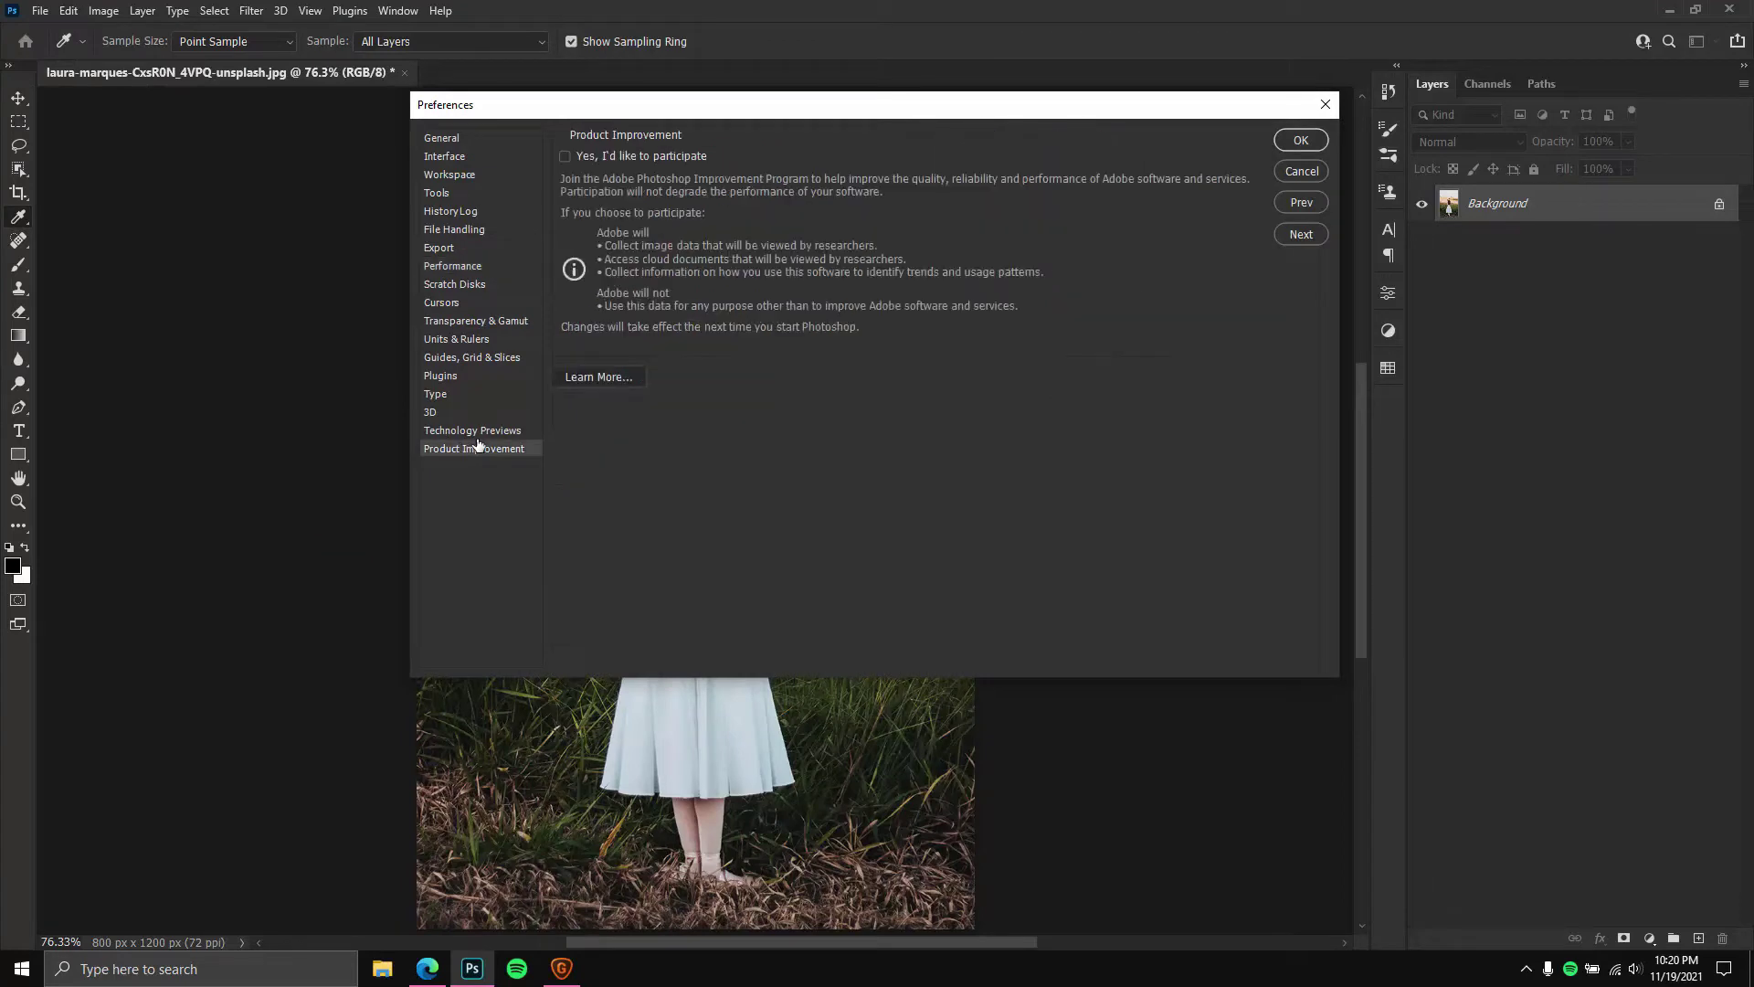
left_click(484, 433)
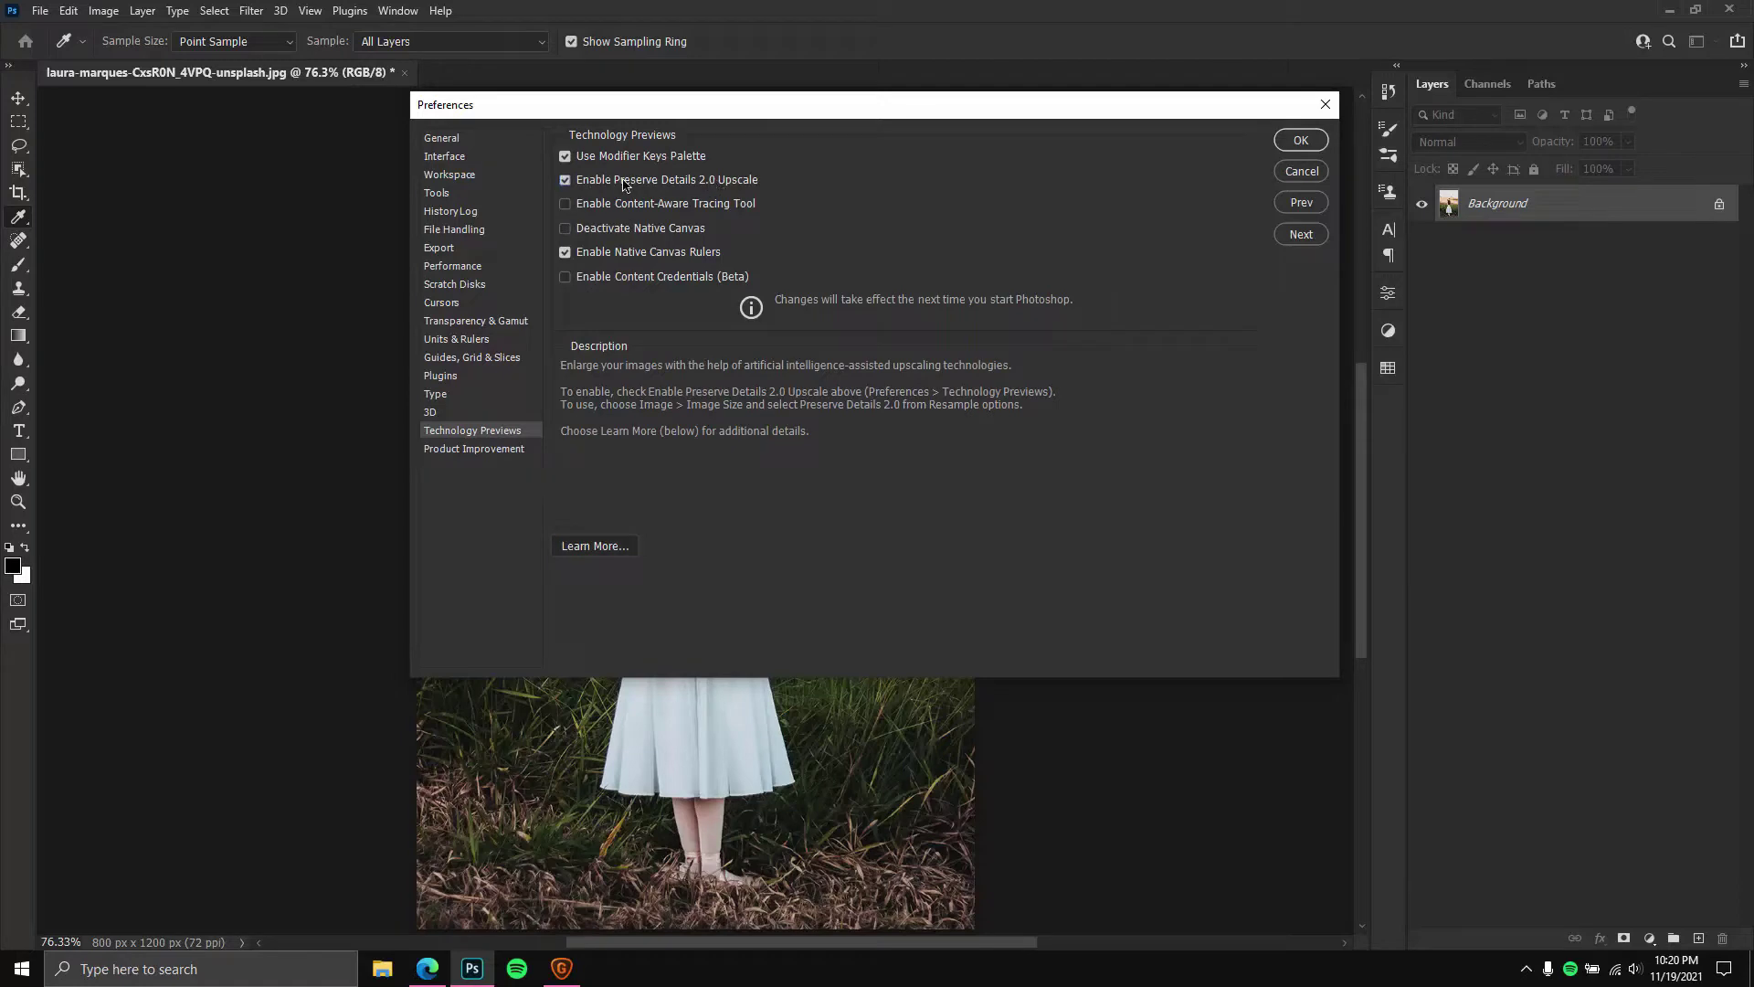
left_click(1301, 141)
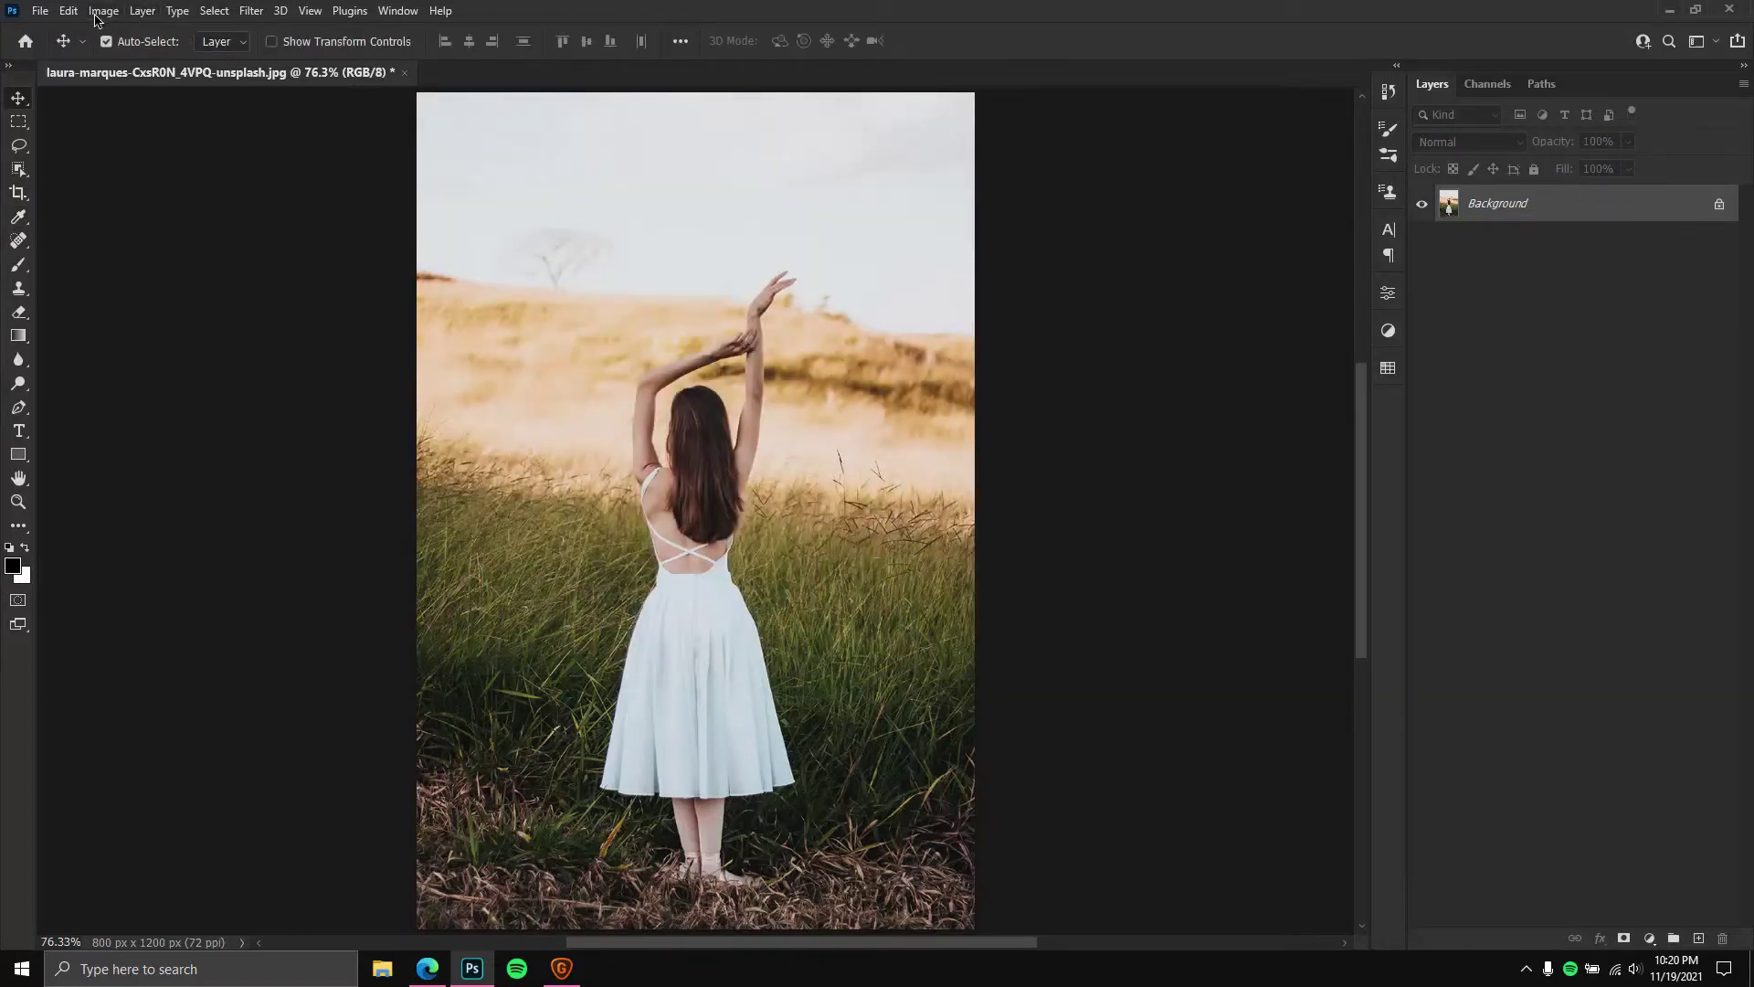
Open the Image Size dialog and enlarge it so that the preview shows more of the photo.
left_click(95, 11)
left_click(137, 146)
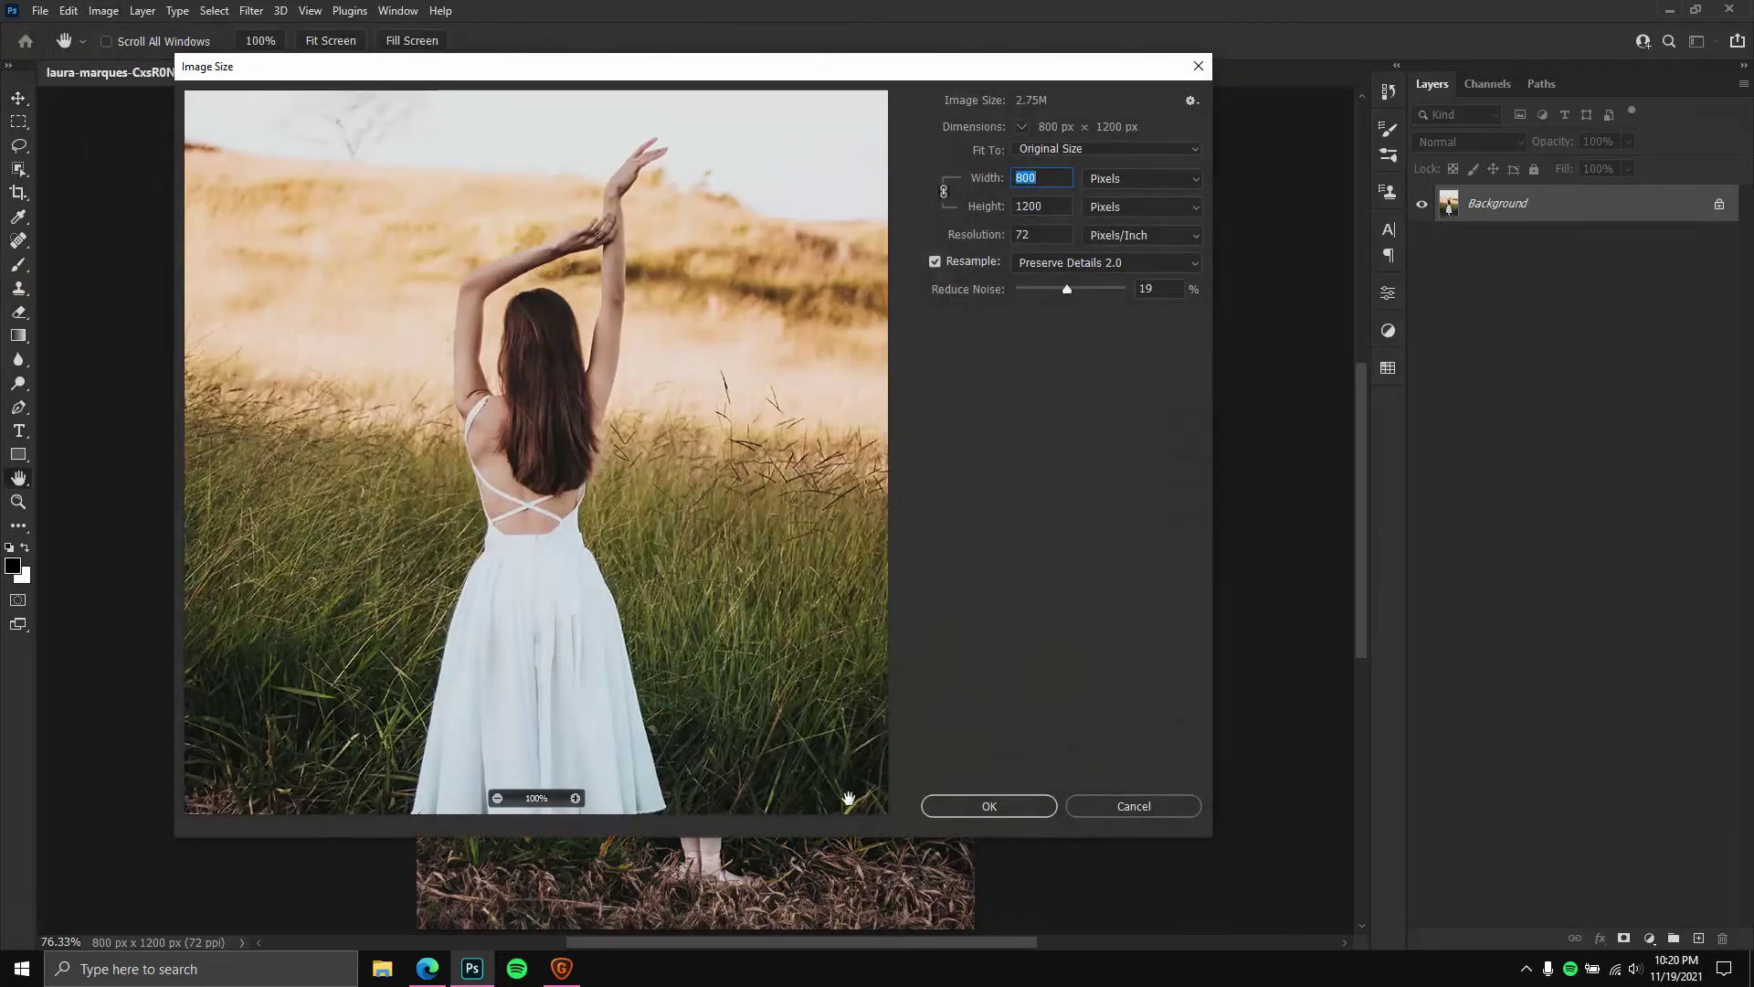
left_click_drag(724, 77, 828, 78)
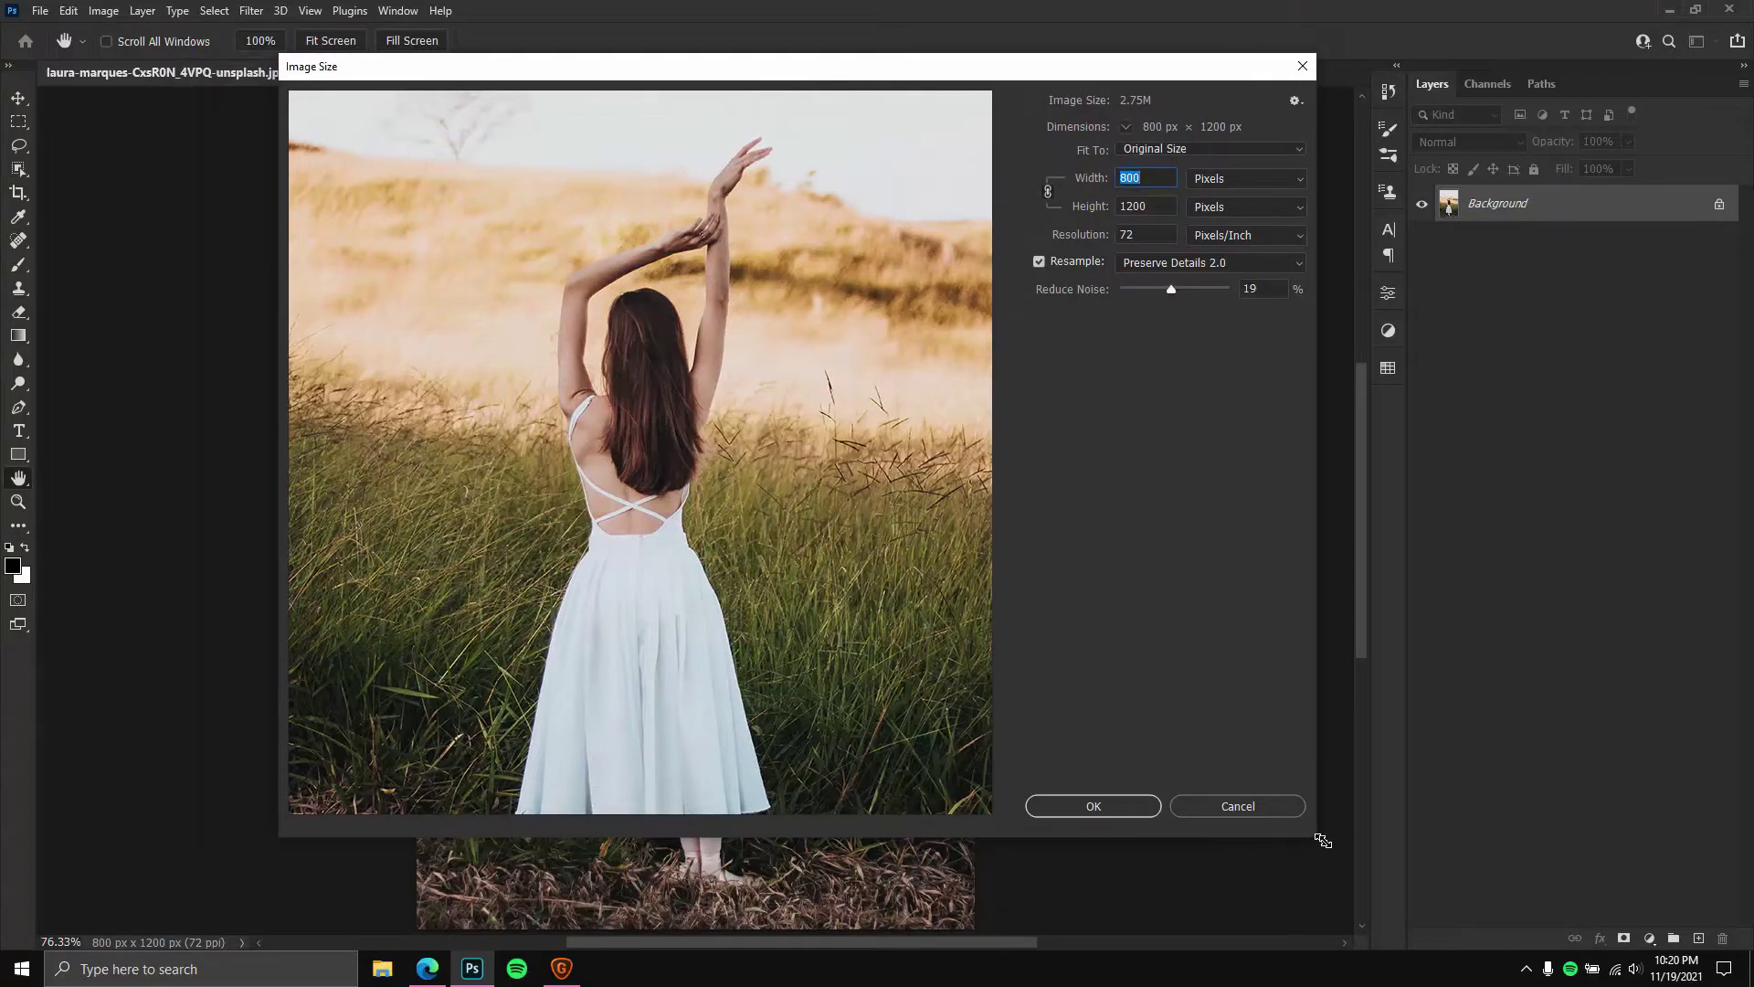
left_click_drag(1323, 840, 1582, 915)
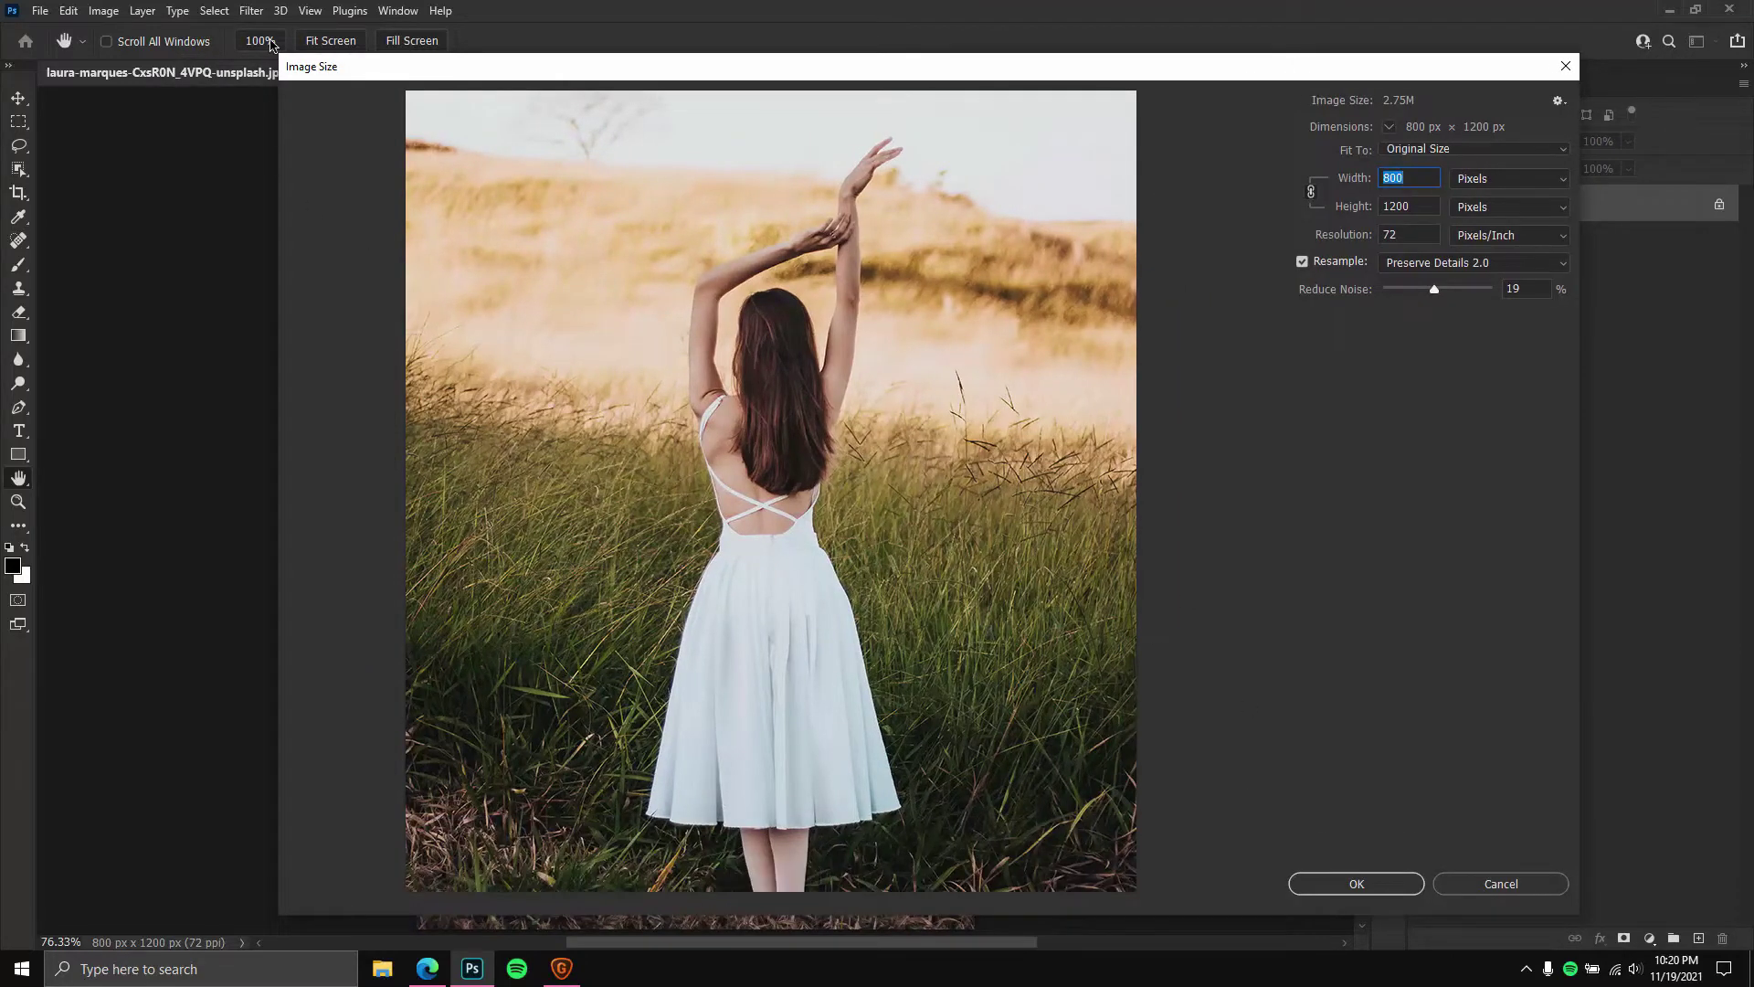
left_click_drag(276, 52, 137, 16)
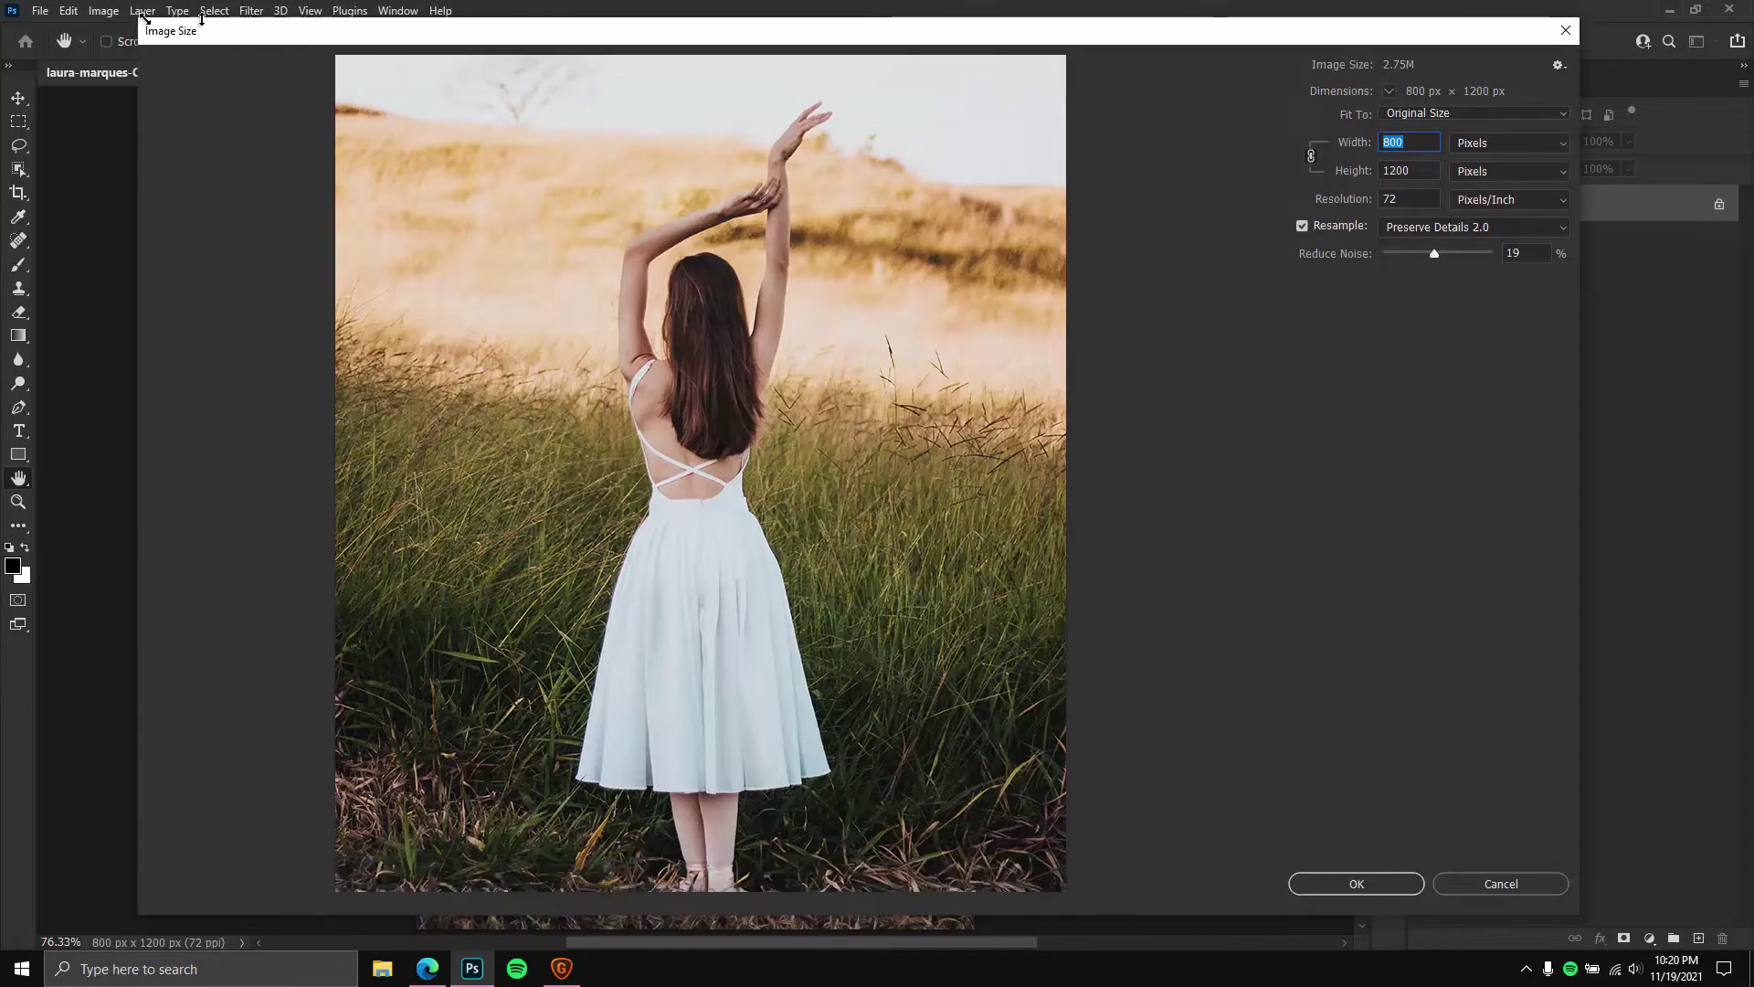
mouse_move(482, 41)
left_mouse_down()
mouse_move(449, 27)
mouse_move(463, 43)
left_mouse_up()
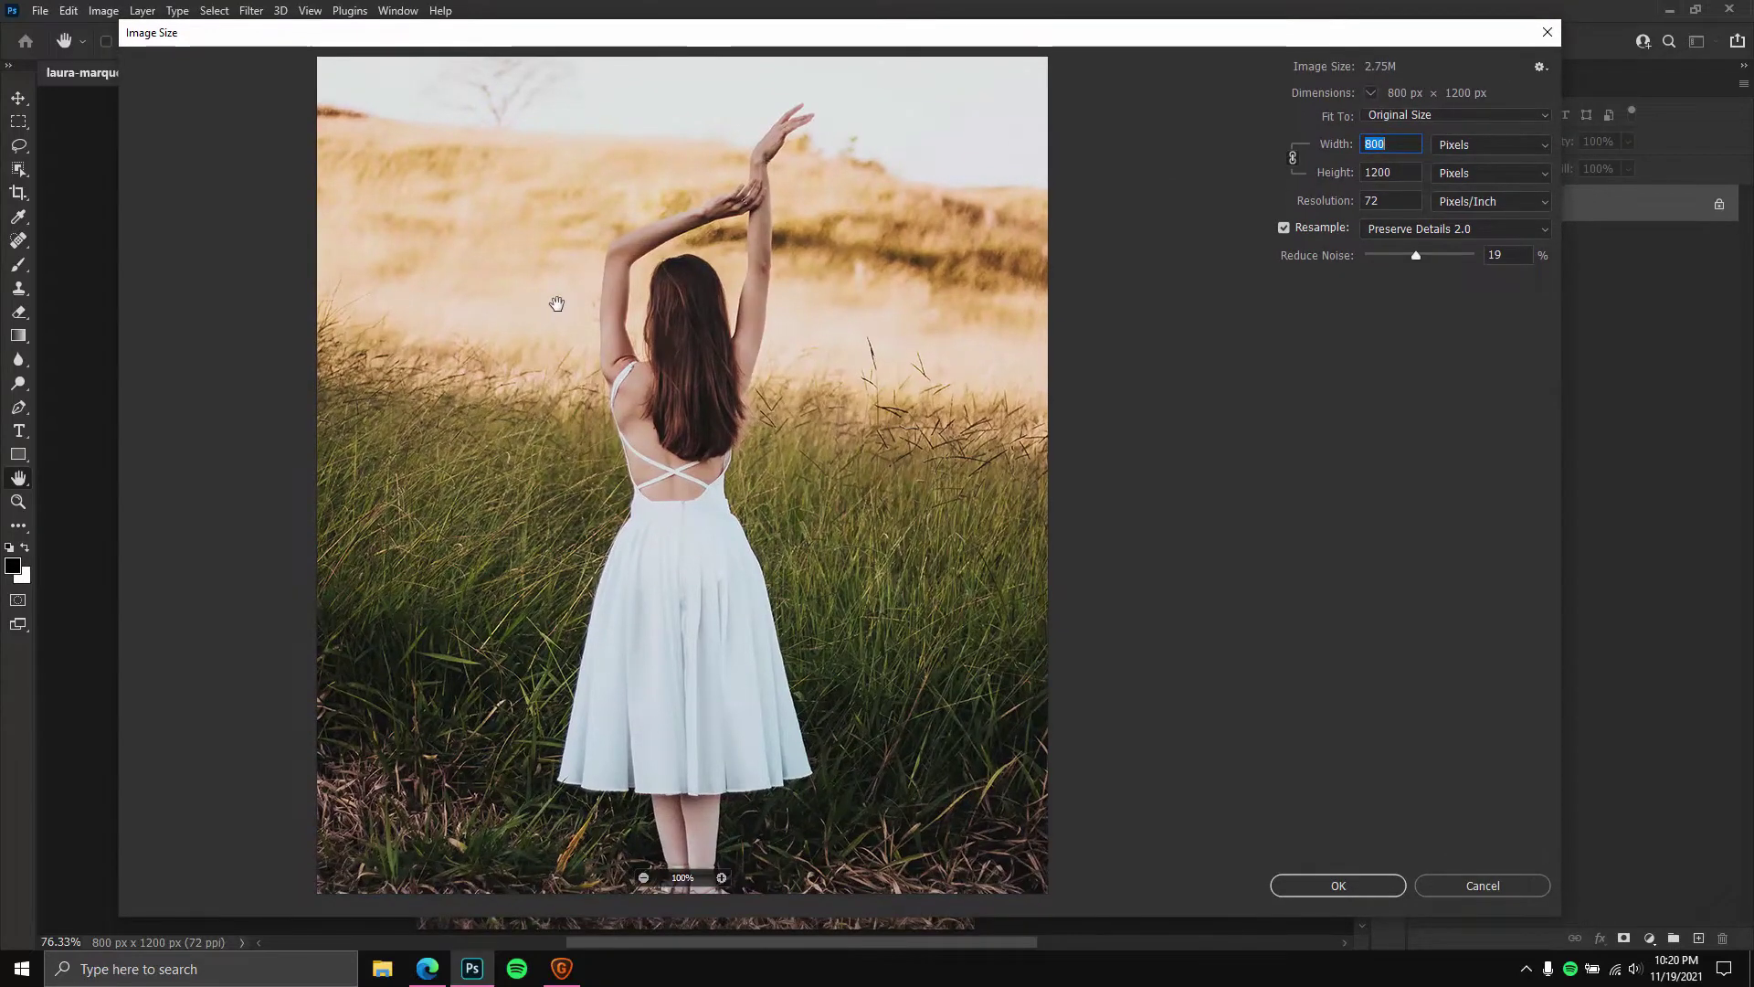
Choose Preserve Details 2.0 as the resampling method and set the image width to 2000 pixels.
key("Down")
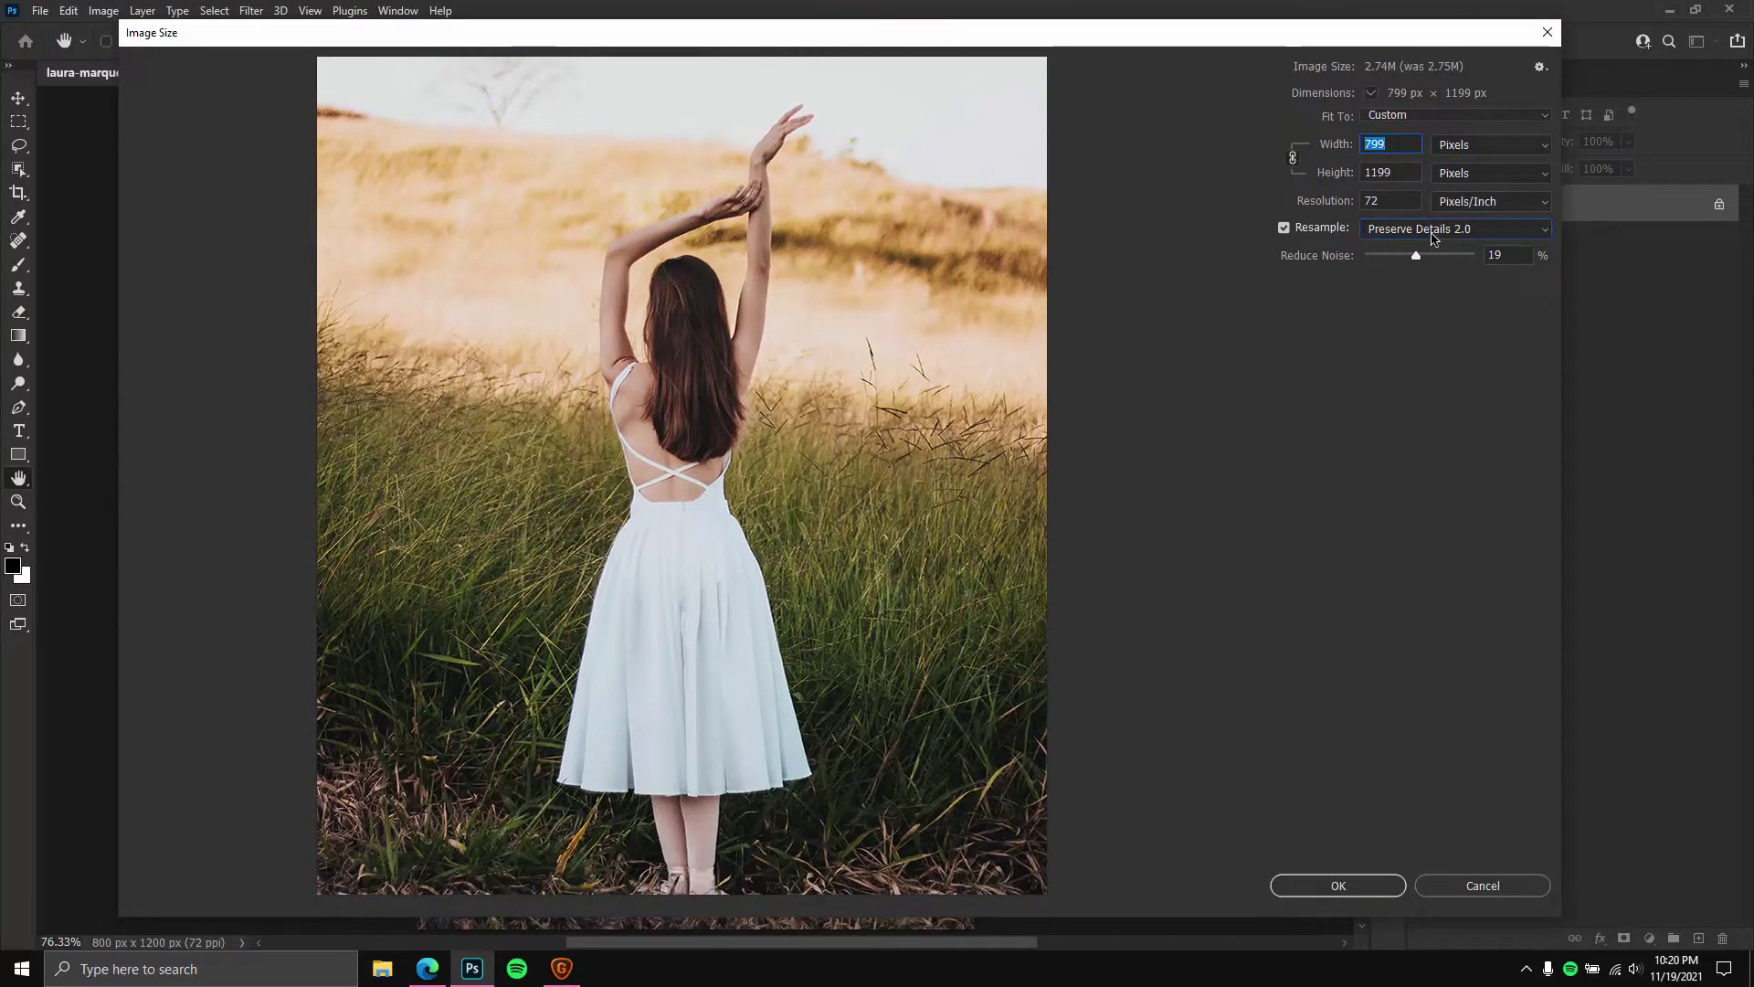
left_click(1433, 236)
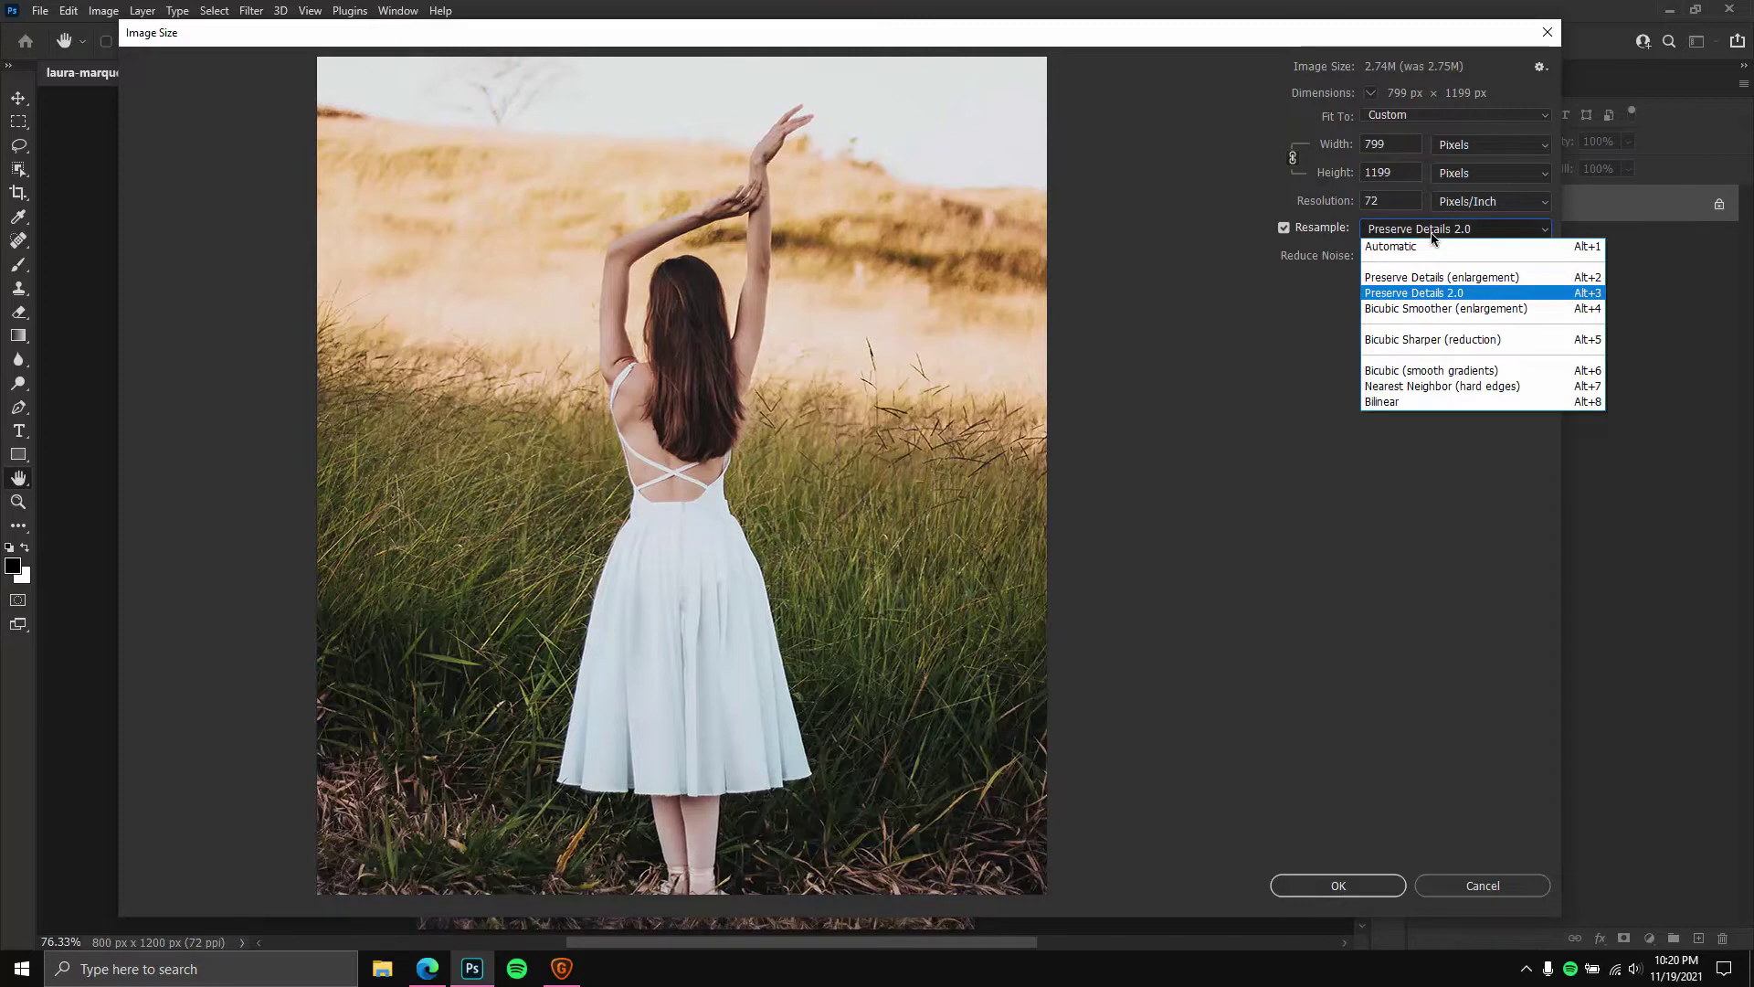
left_click(1460, 293)
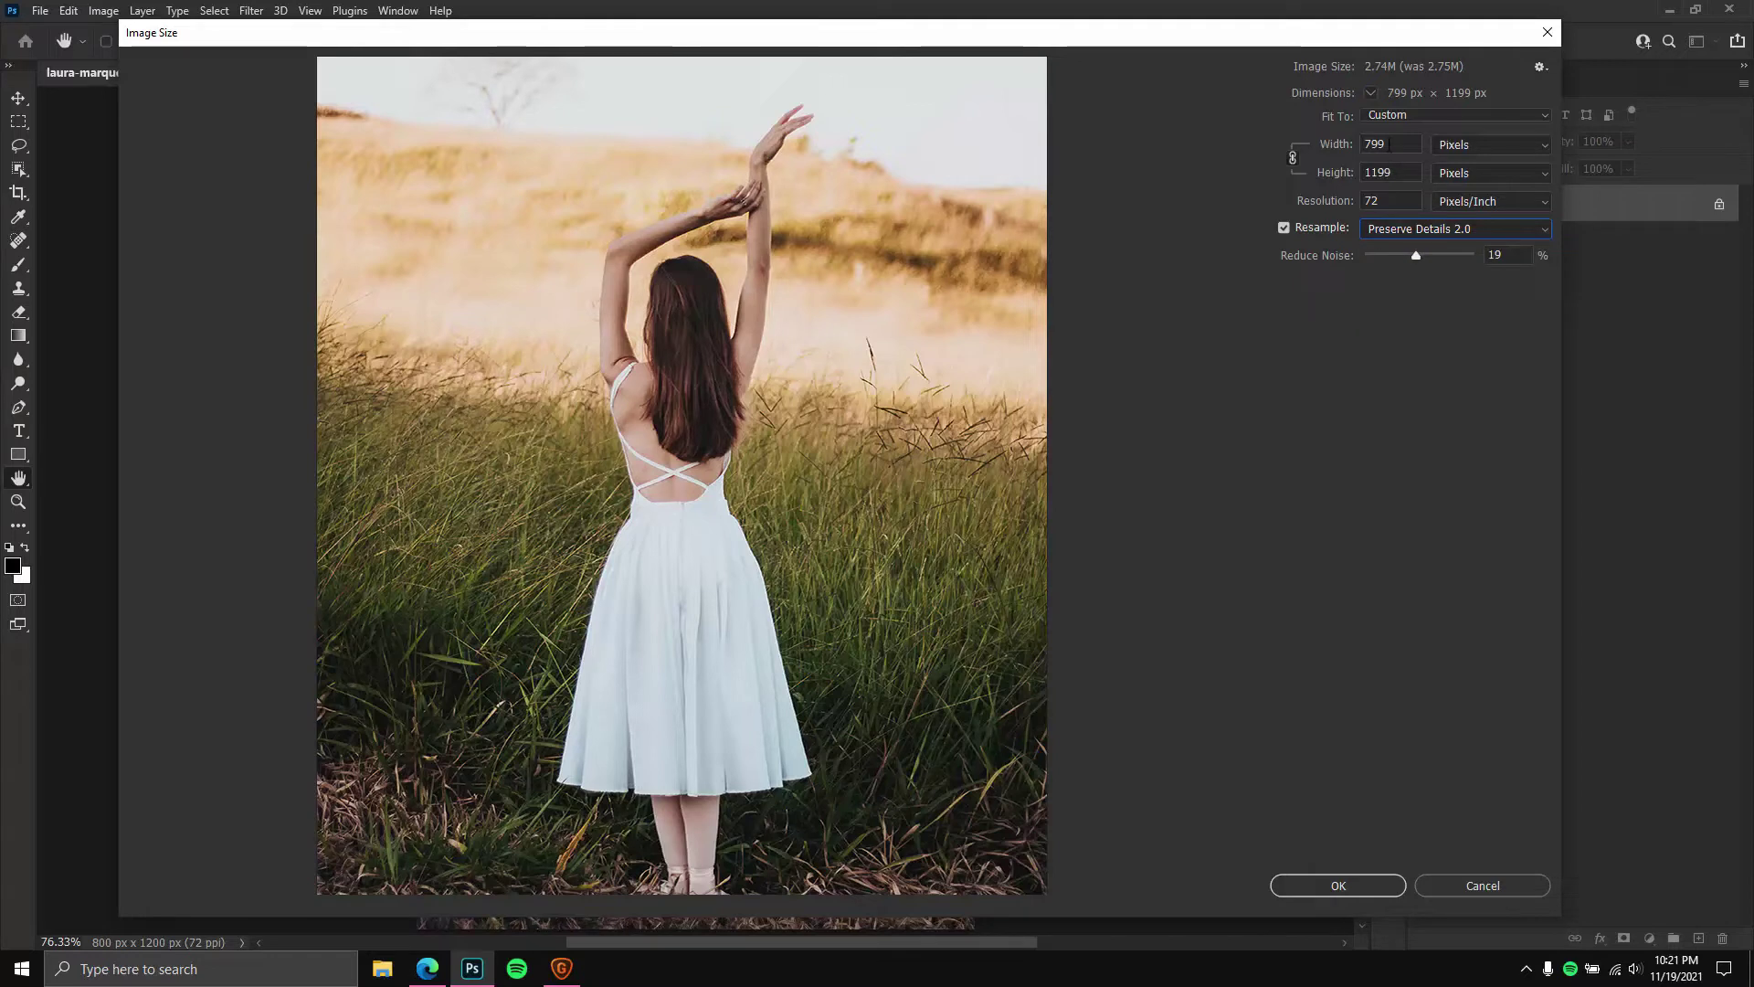
double_click(1389, 144)
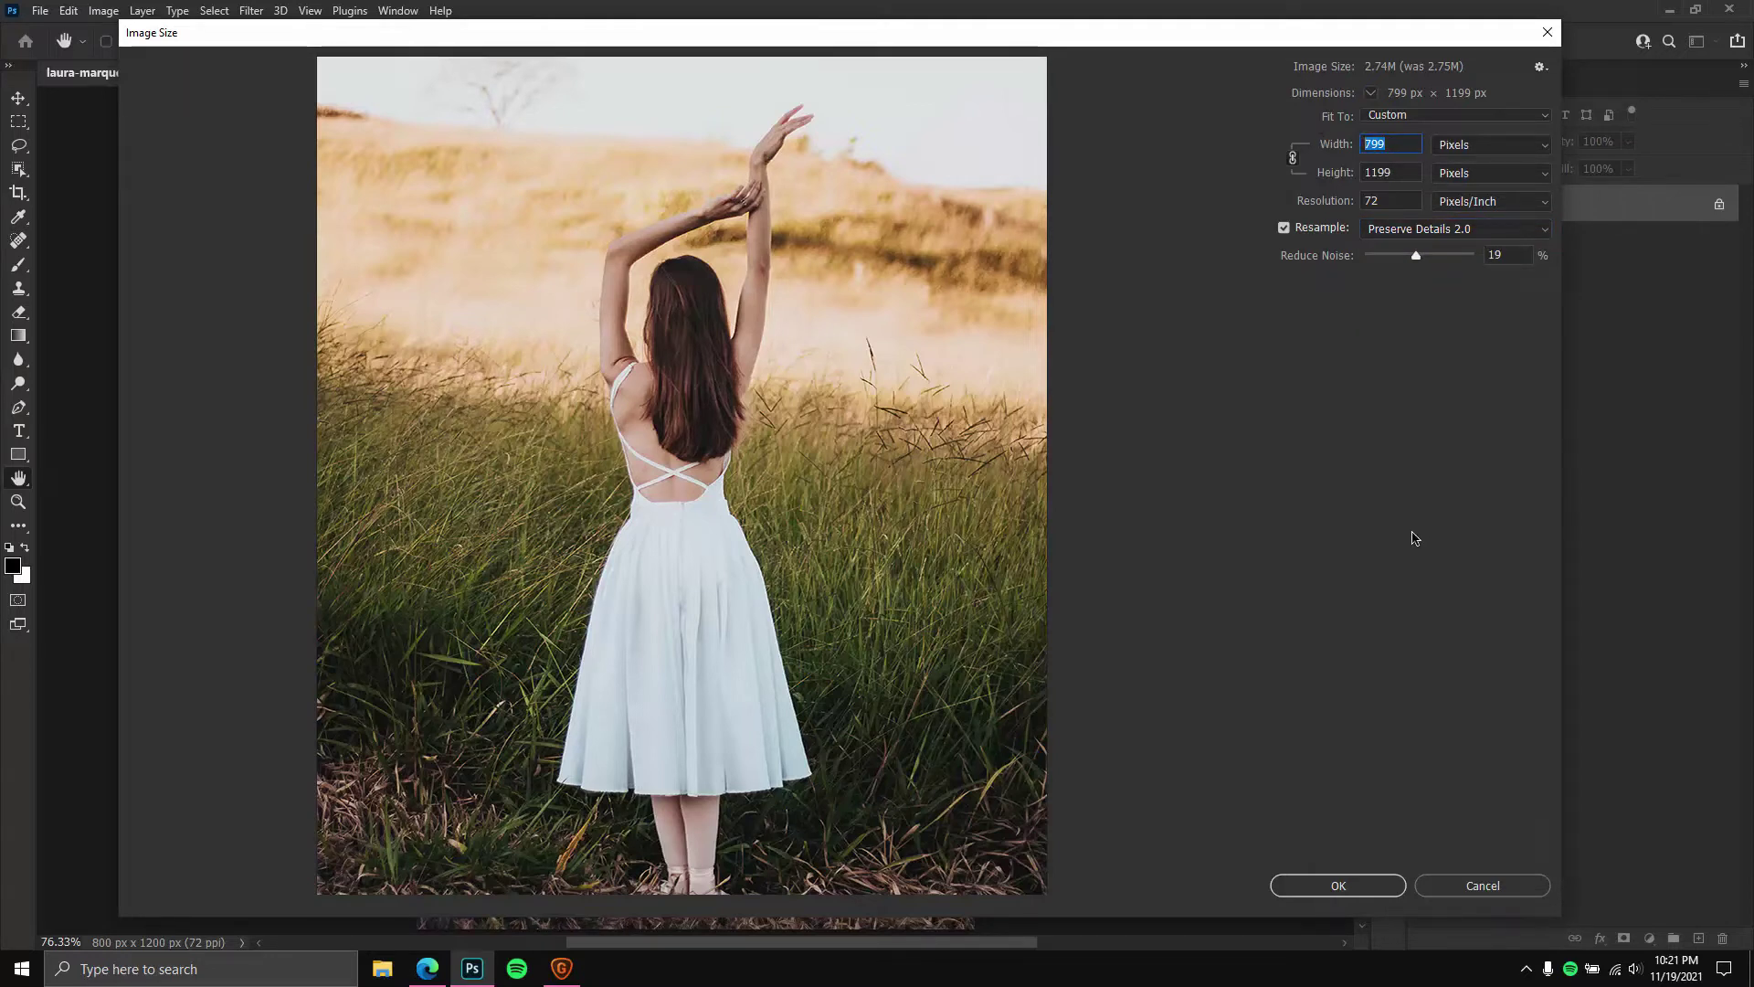
type("2000")
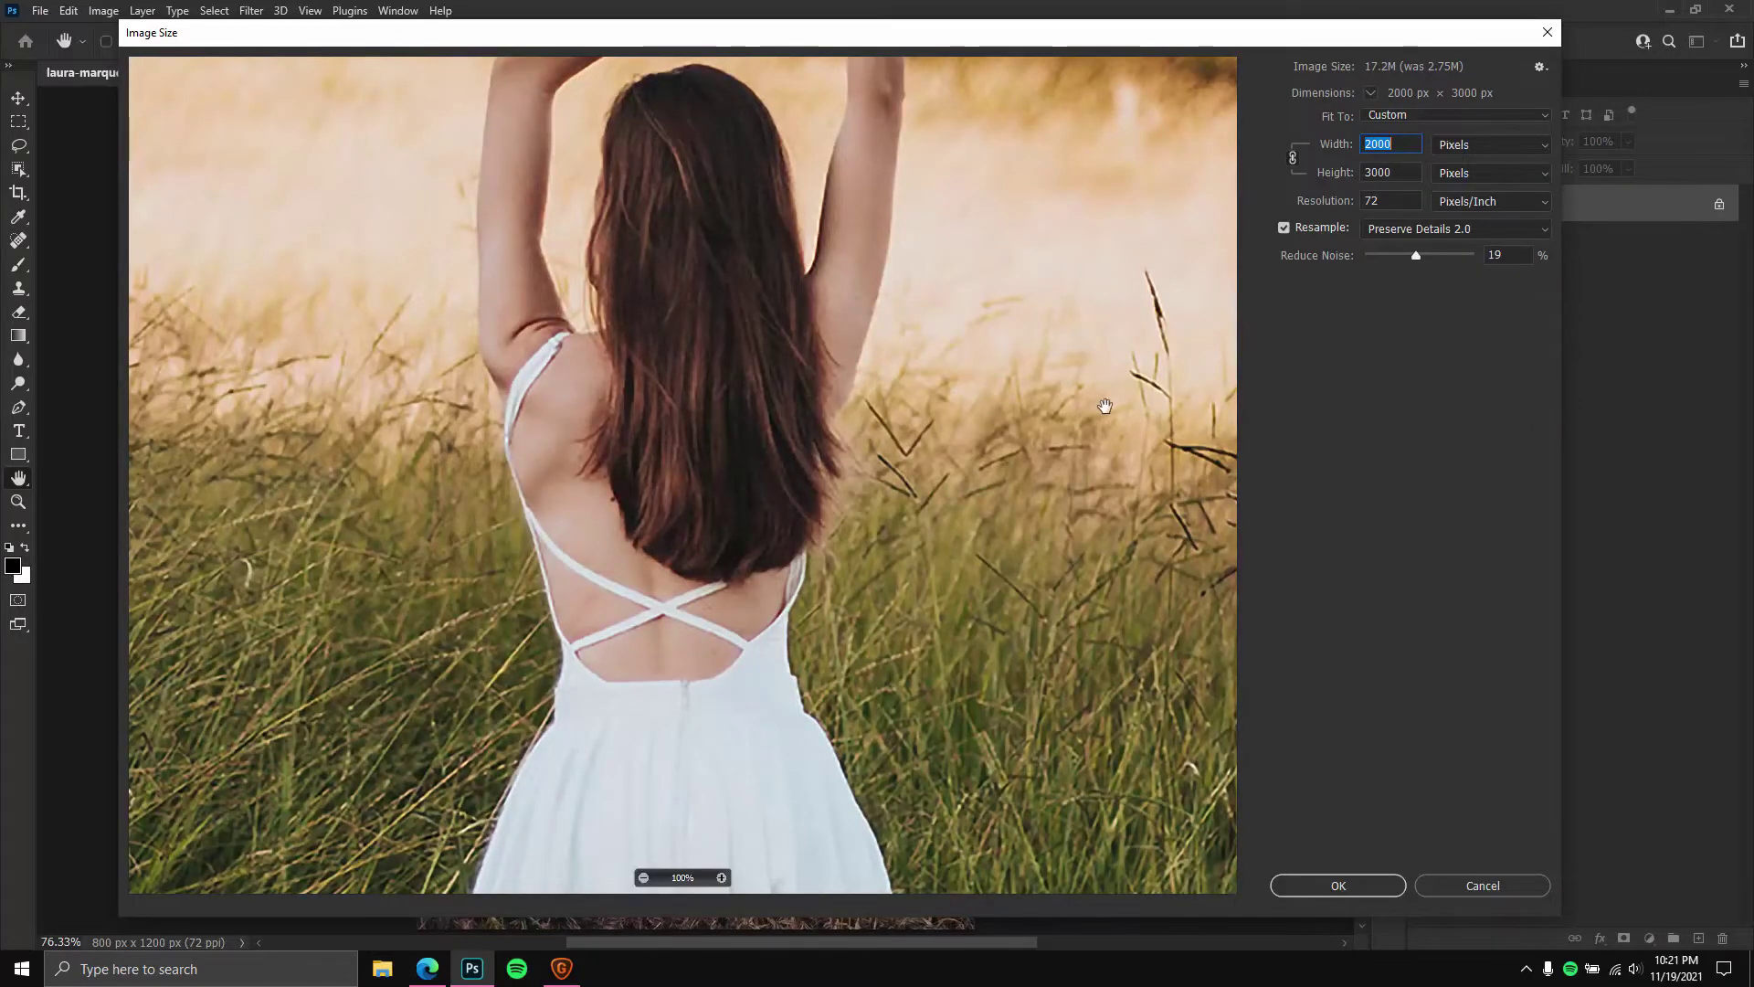
Set Reduce Noise to 78% for the resampling and apply the new image size.
left_click_drag(783, 321, 802, 368)
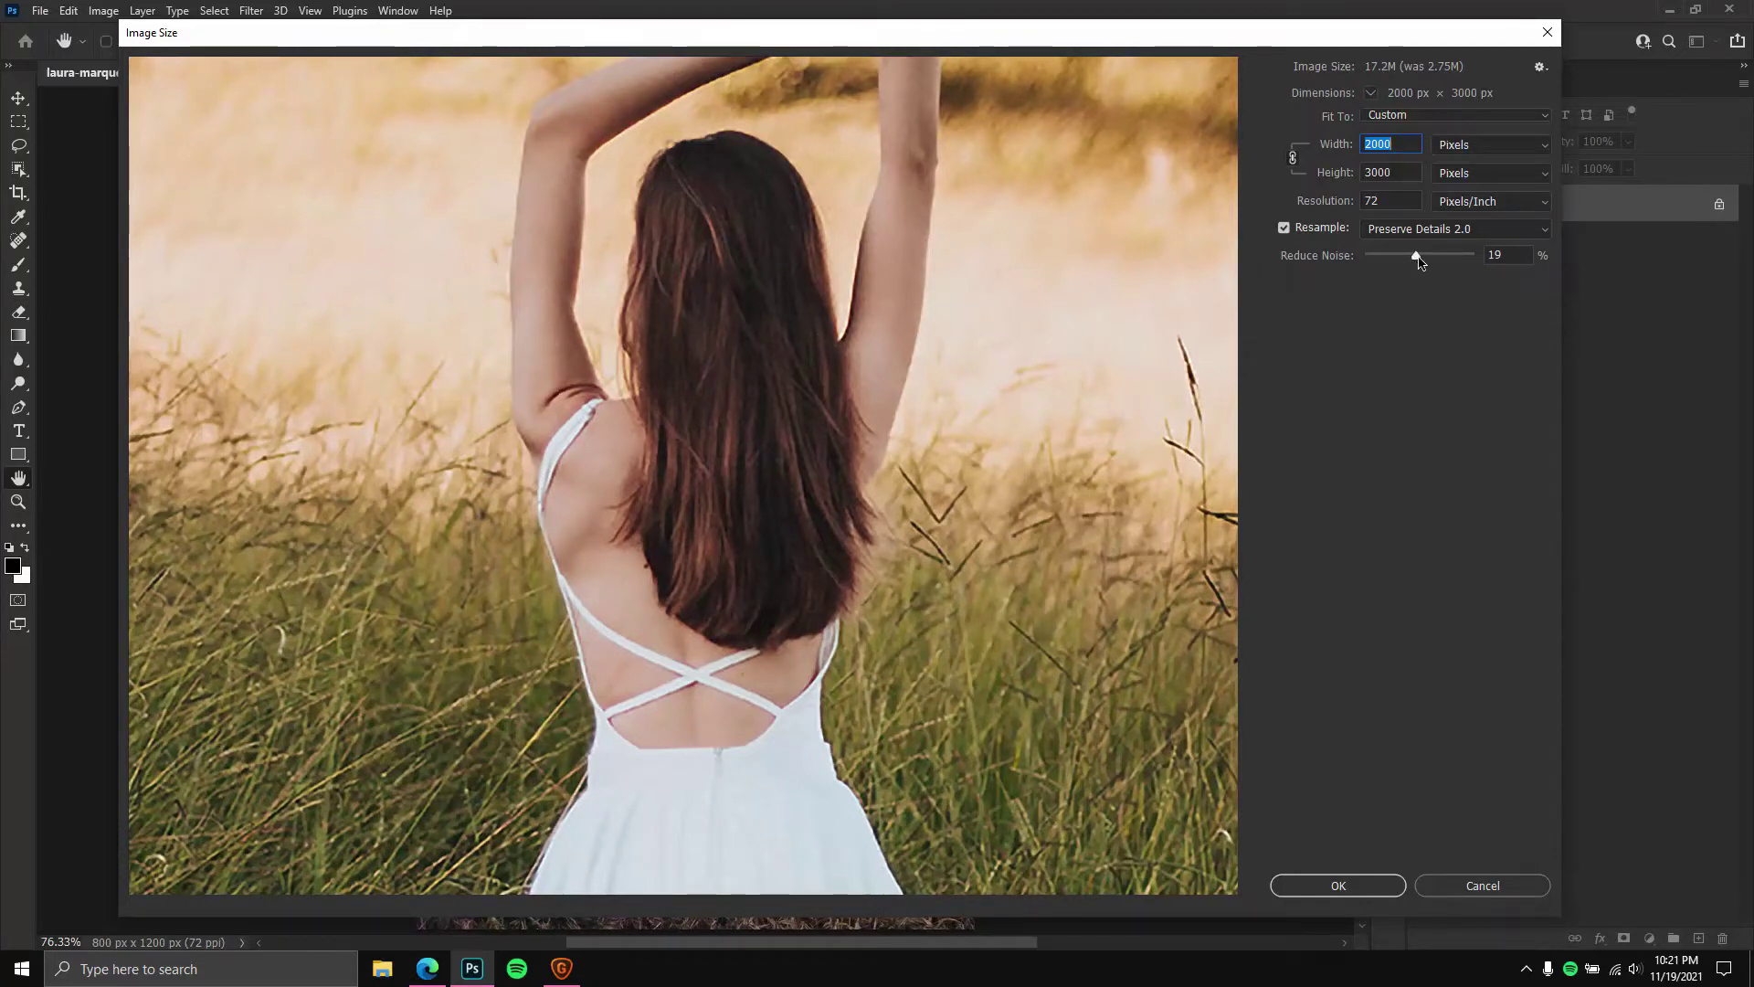
left_click_drag(1419, 261, 1365, 258)
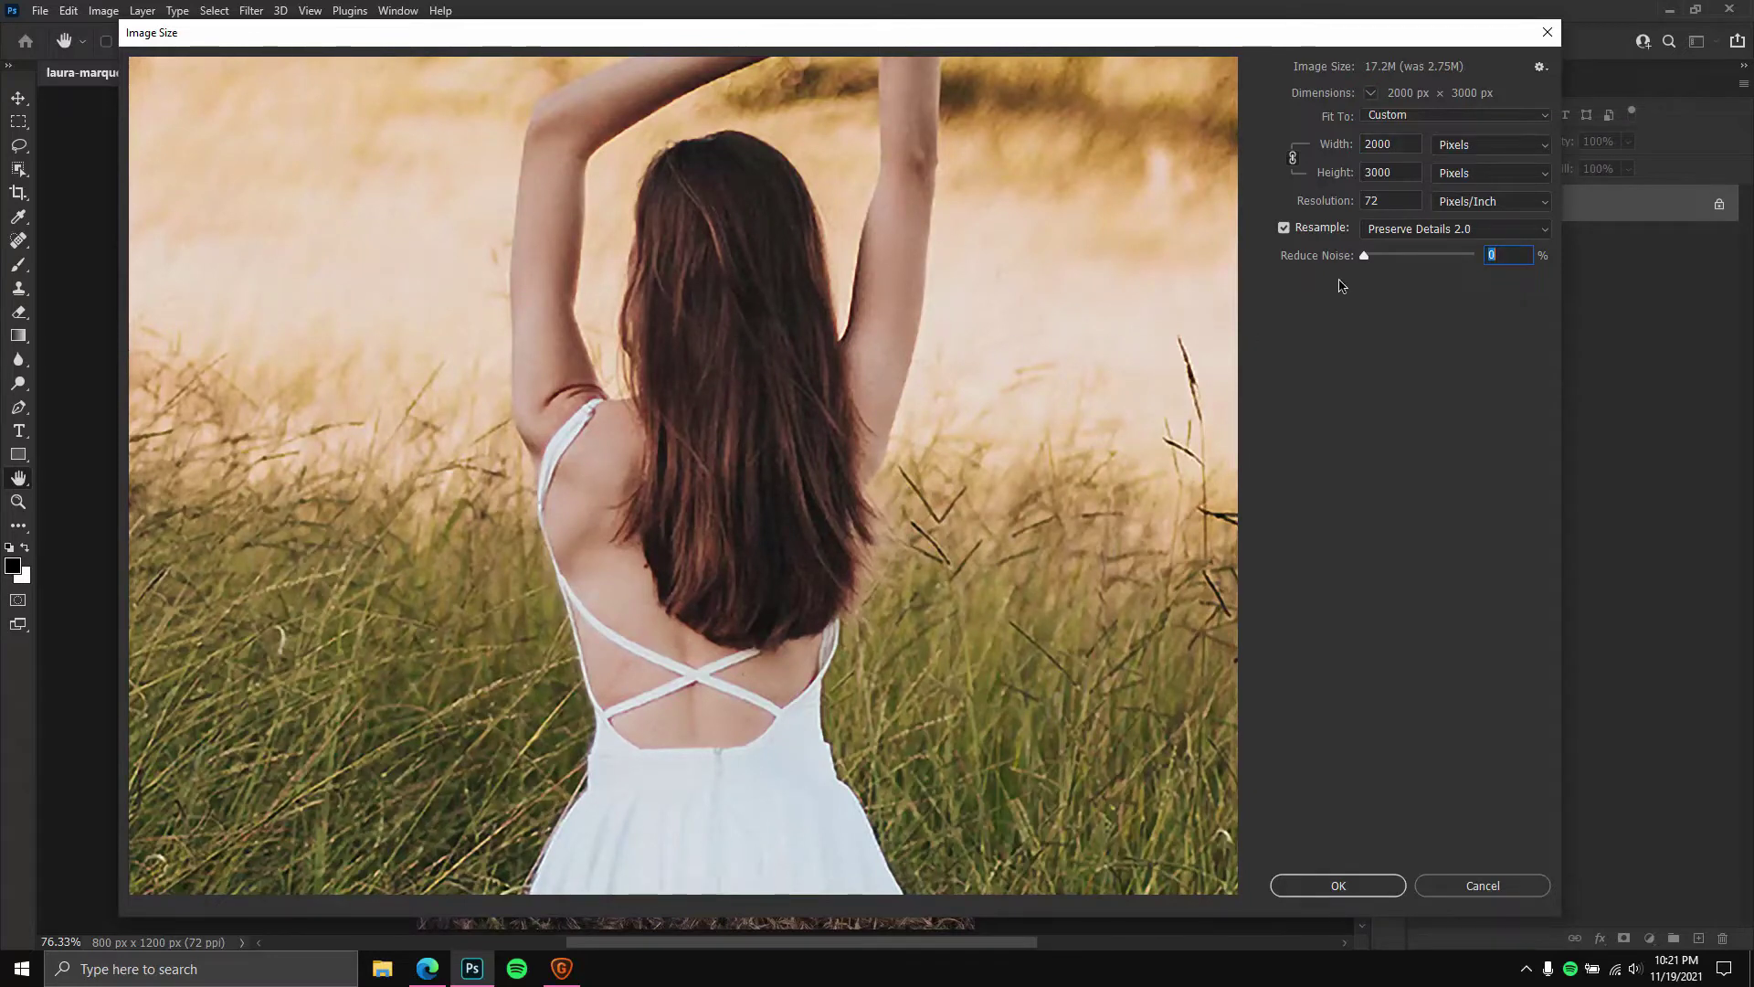
left_click_drag(1364, 257, 1453, 262)
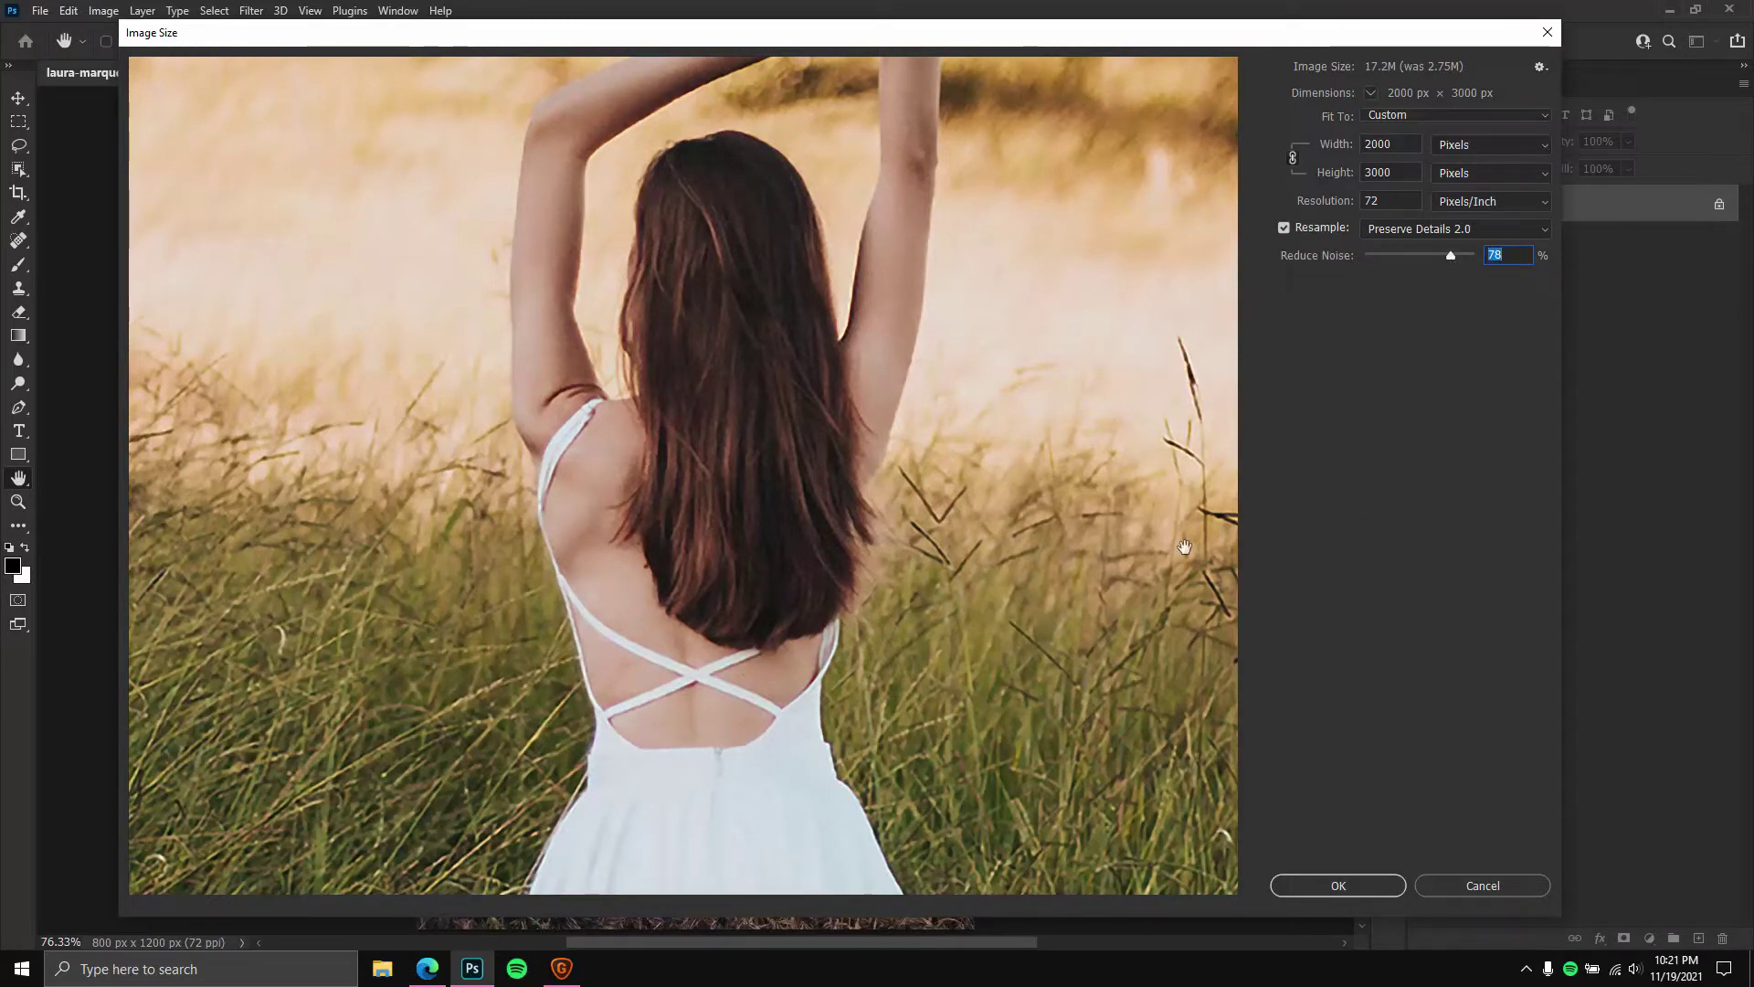
left_click(1344, 891)
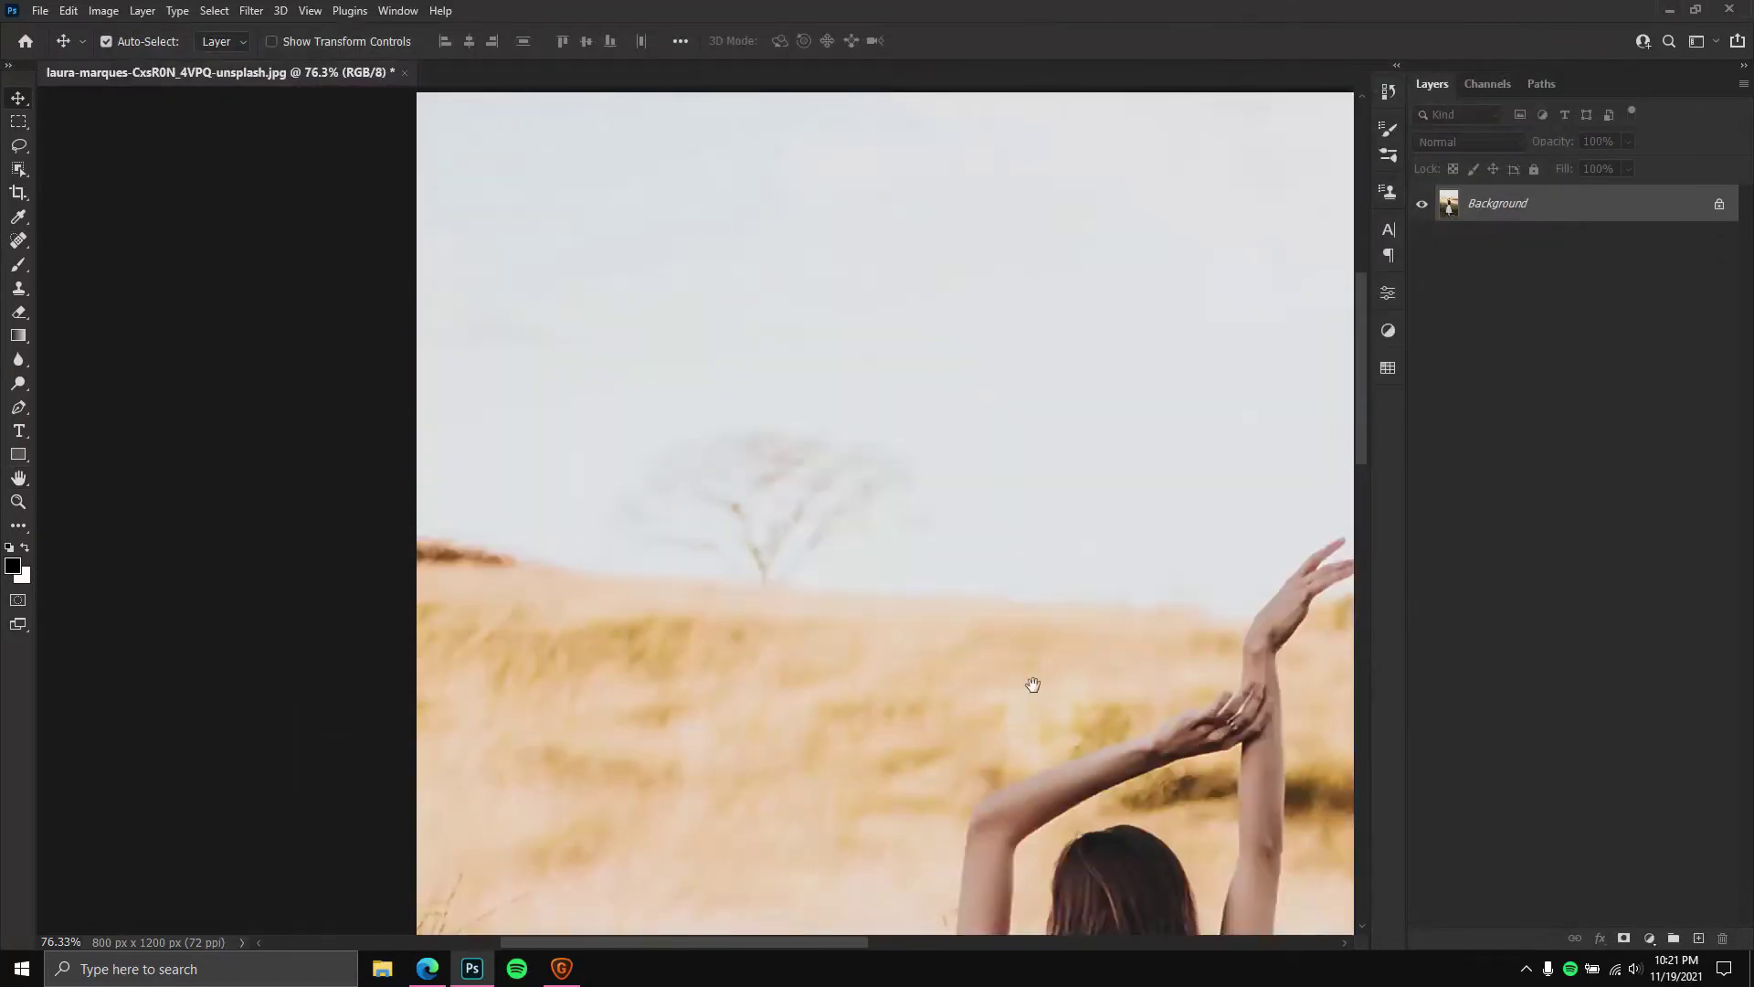
Compare the photo before and after enlargement using its history states, and examine the detail in the woman's hair up close.
scroll(704, 262, "up", 10)
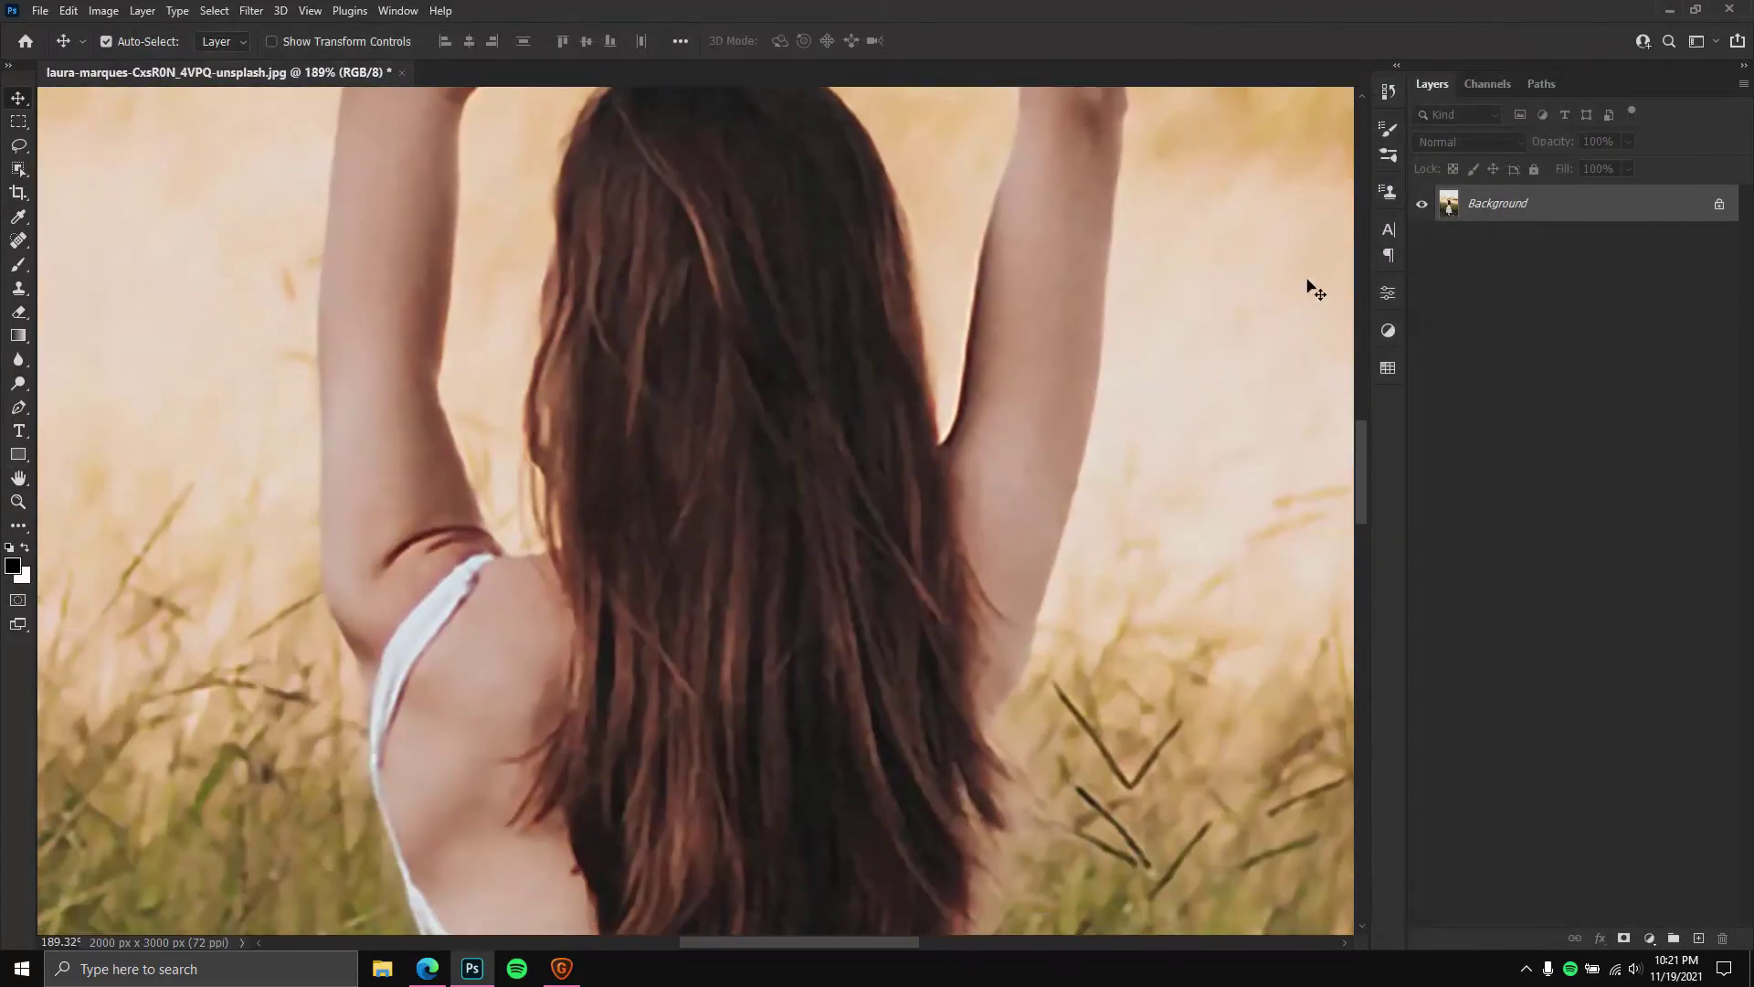
left_click(1390, 92)
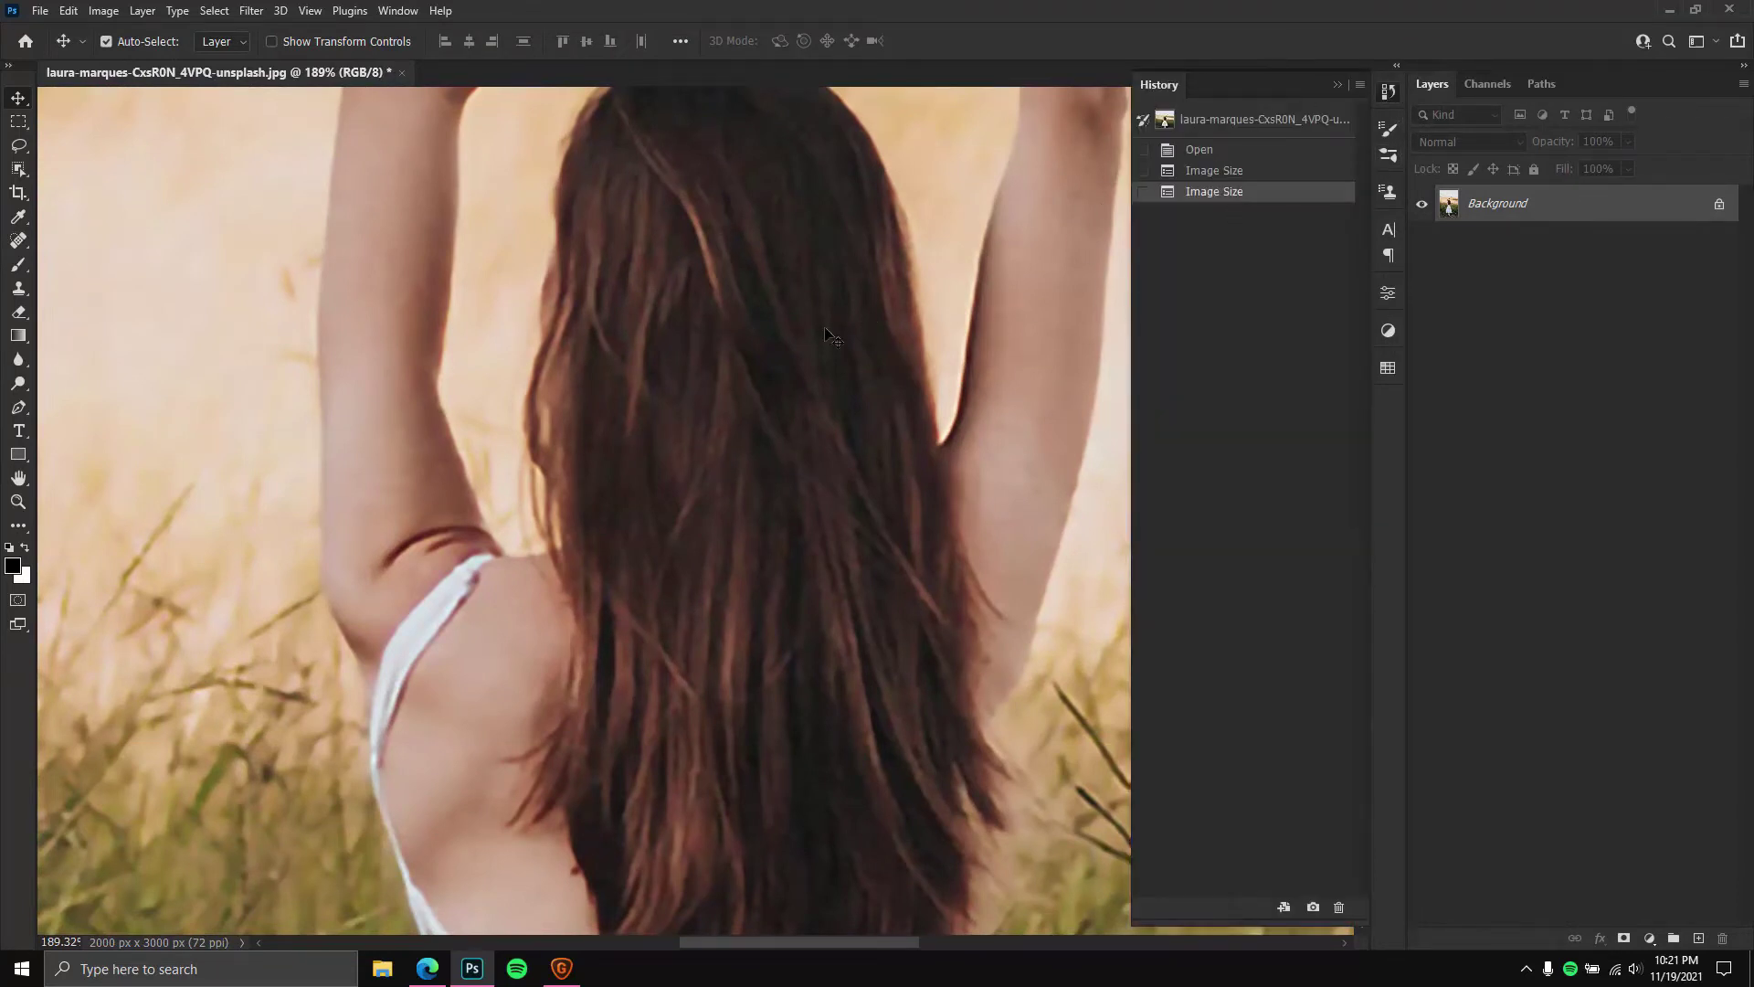
left_click(1192, 179)
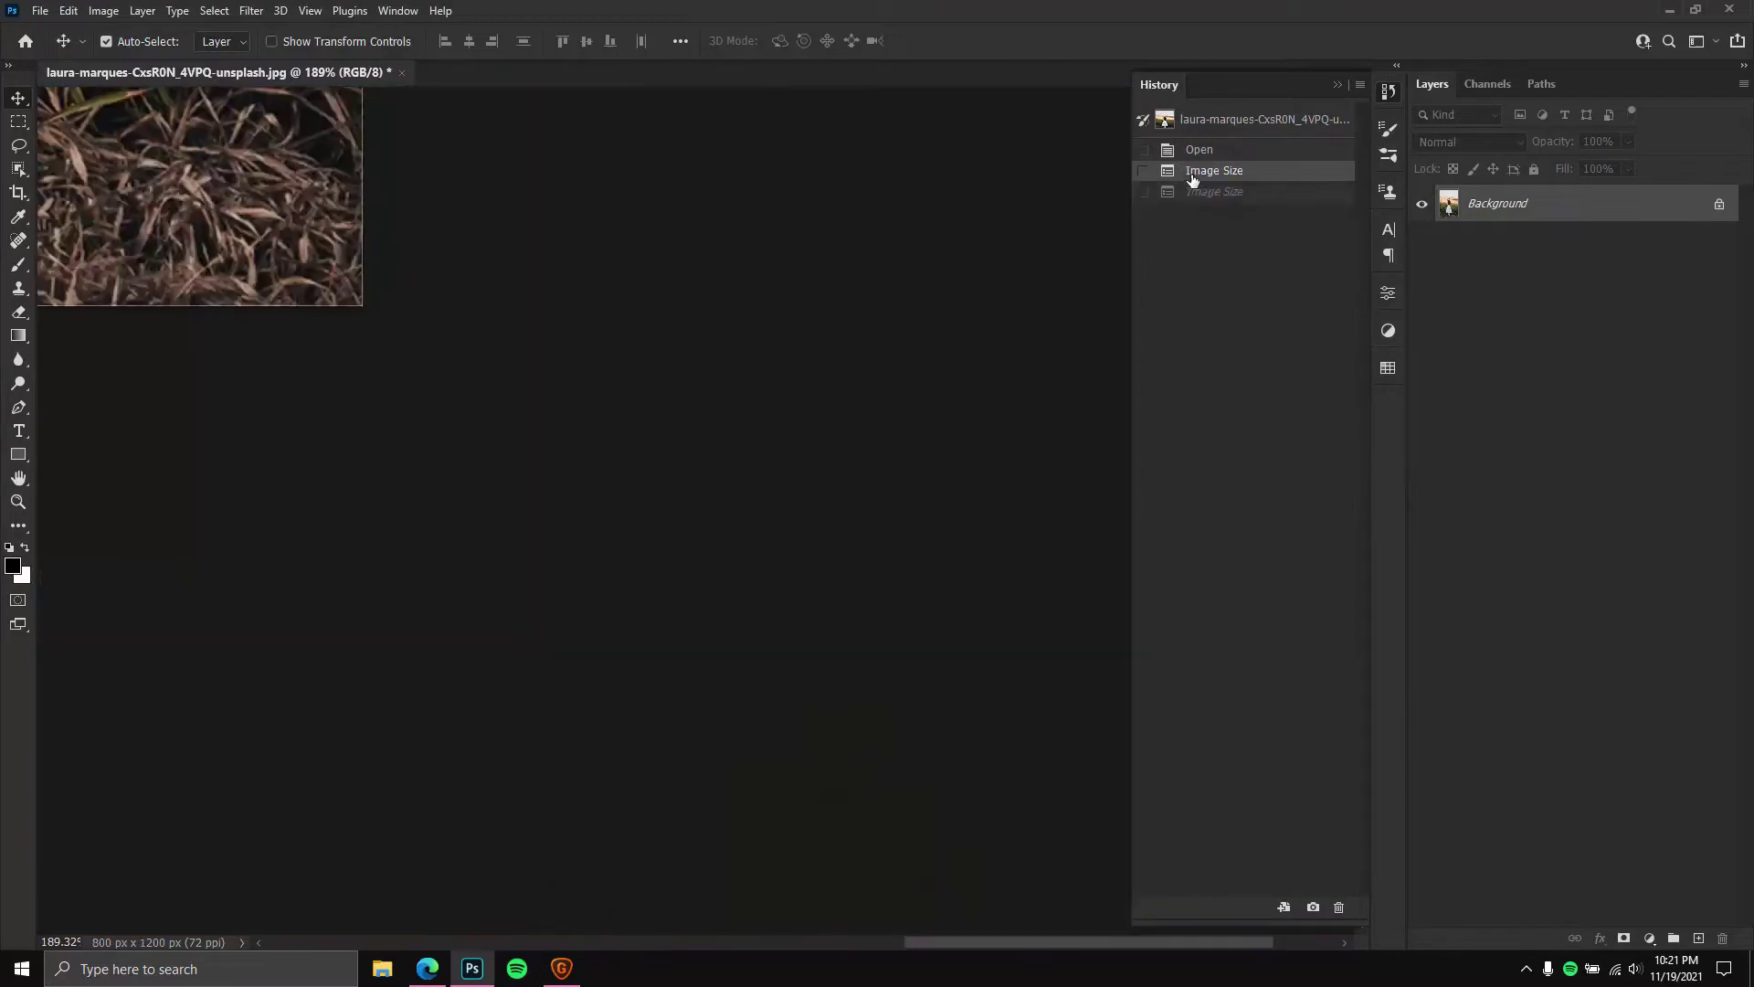
key("ctrl+0")
left_click_drag(777, 454, 766, 384)
left_click(1194, 192)
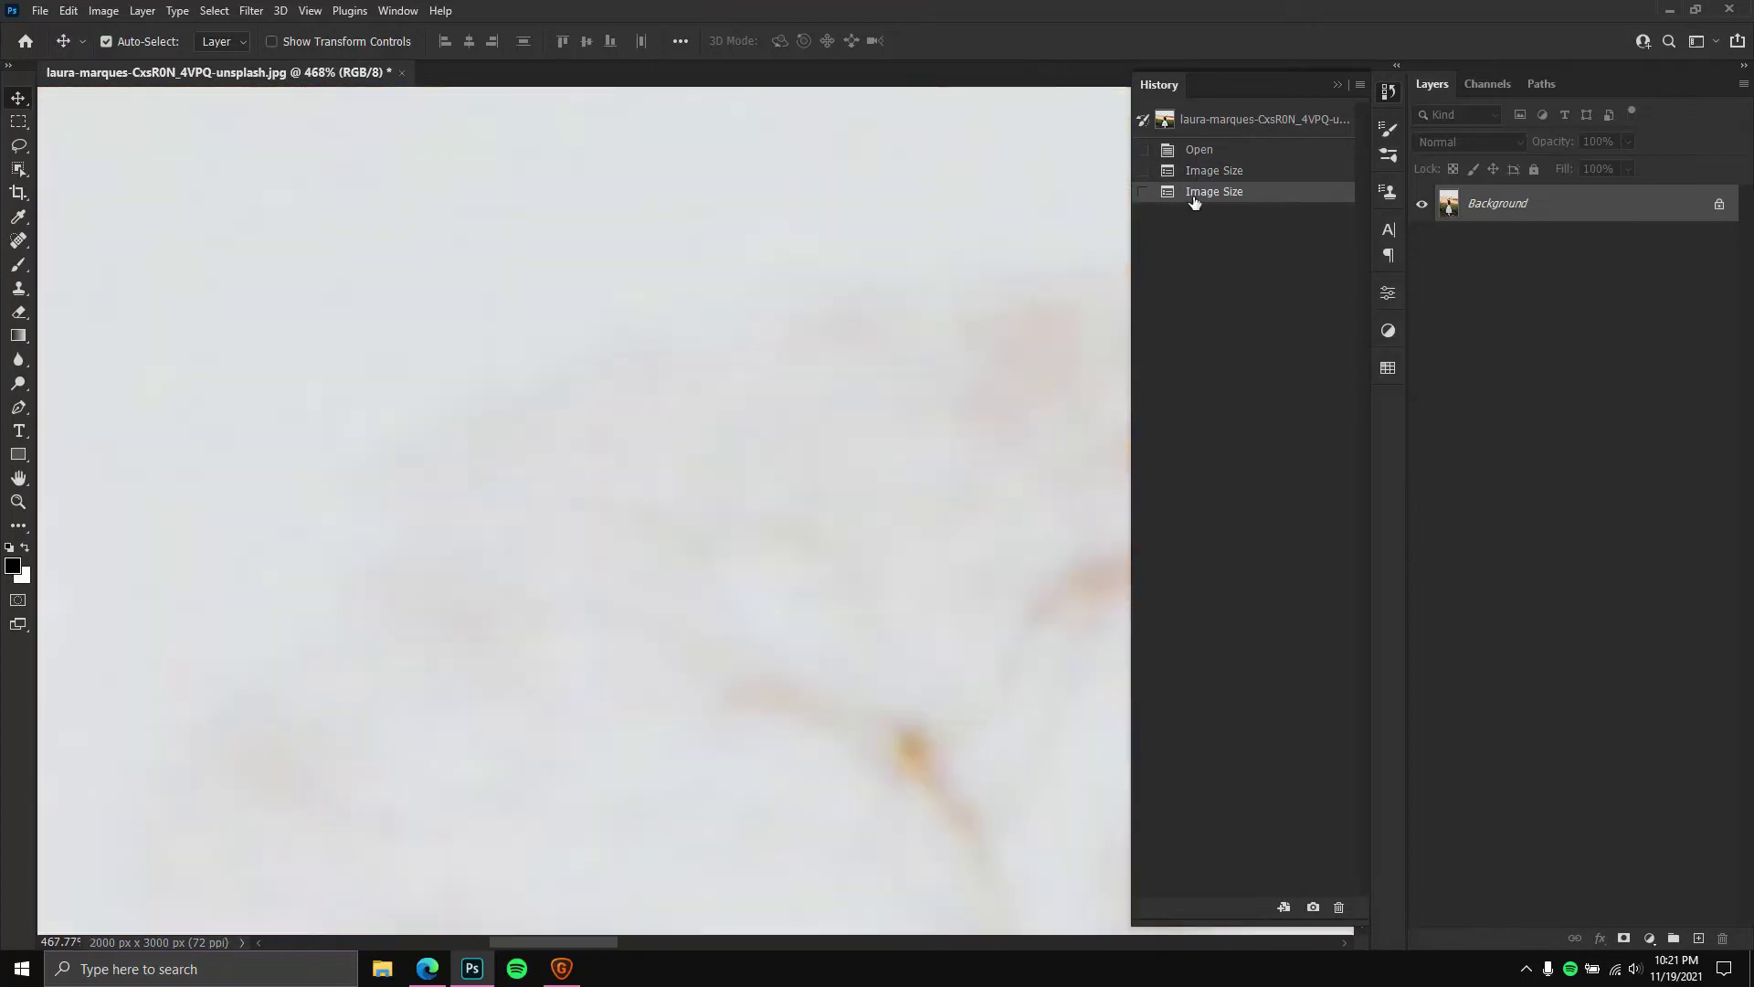
key("ctrl+0")
left_click_drag(696, 427, 850, 343)
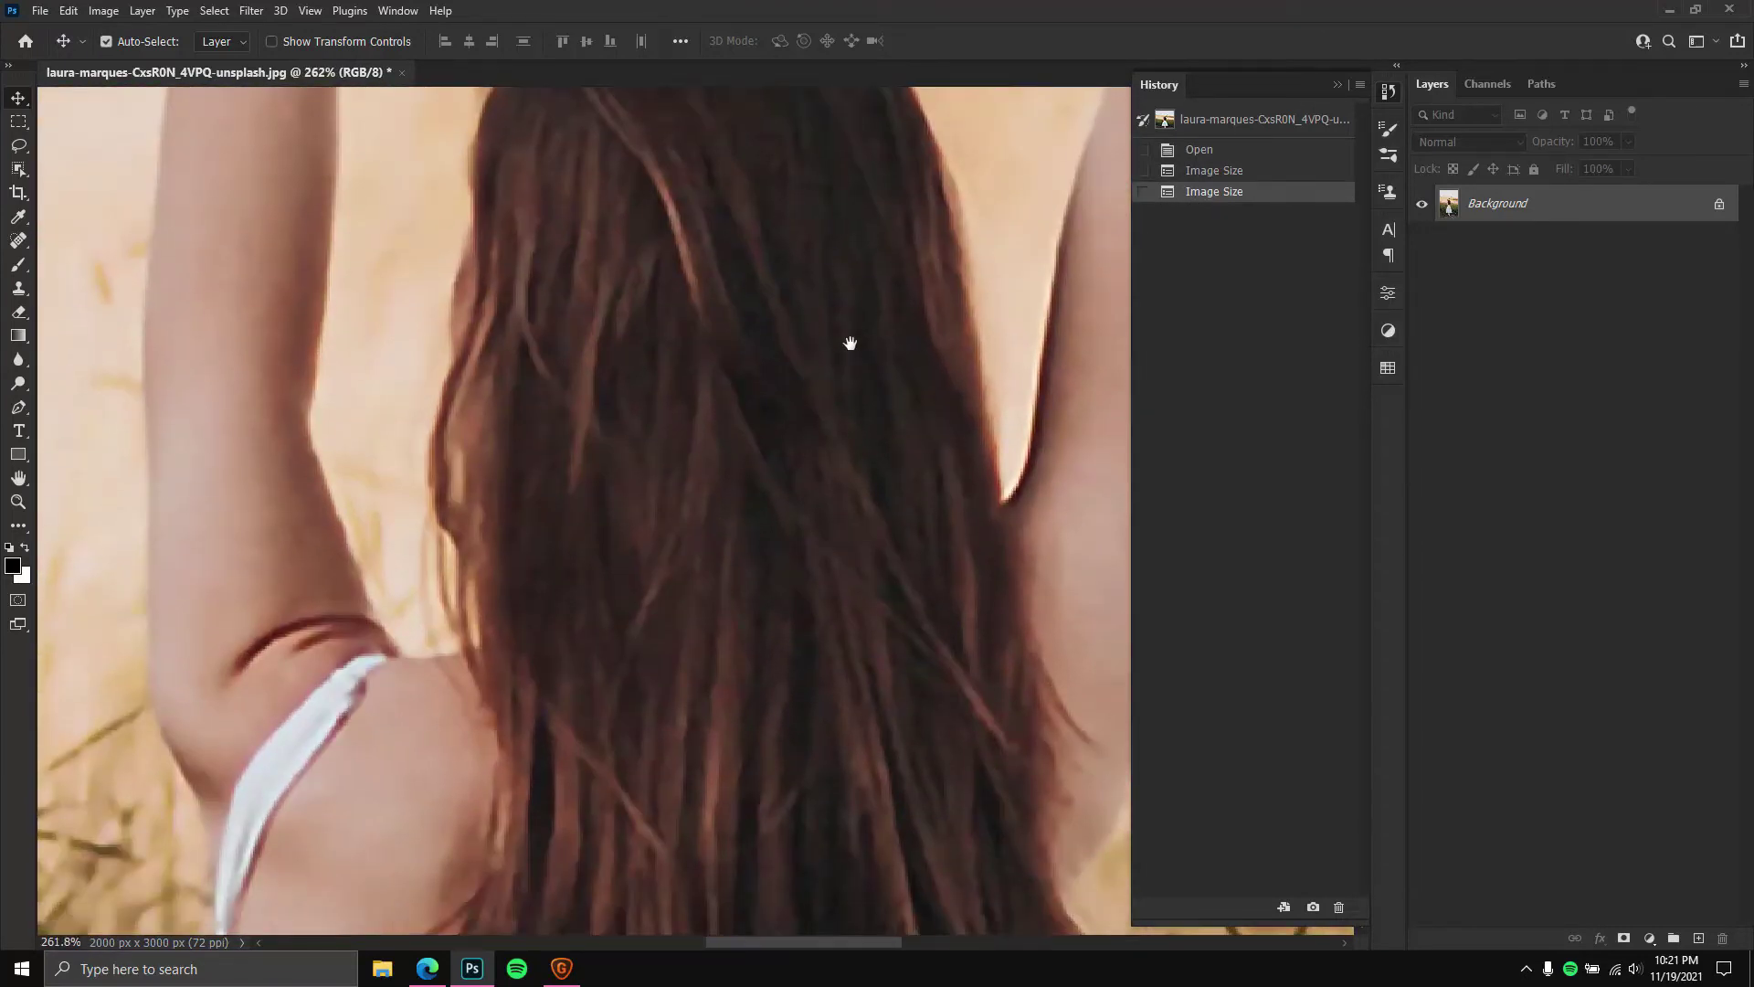
scroll(850, 343, "down", 5)
scroll(857, 351, "up", 1)
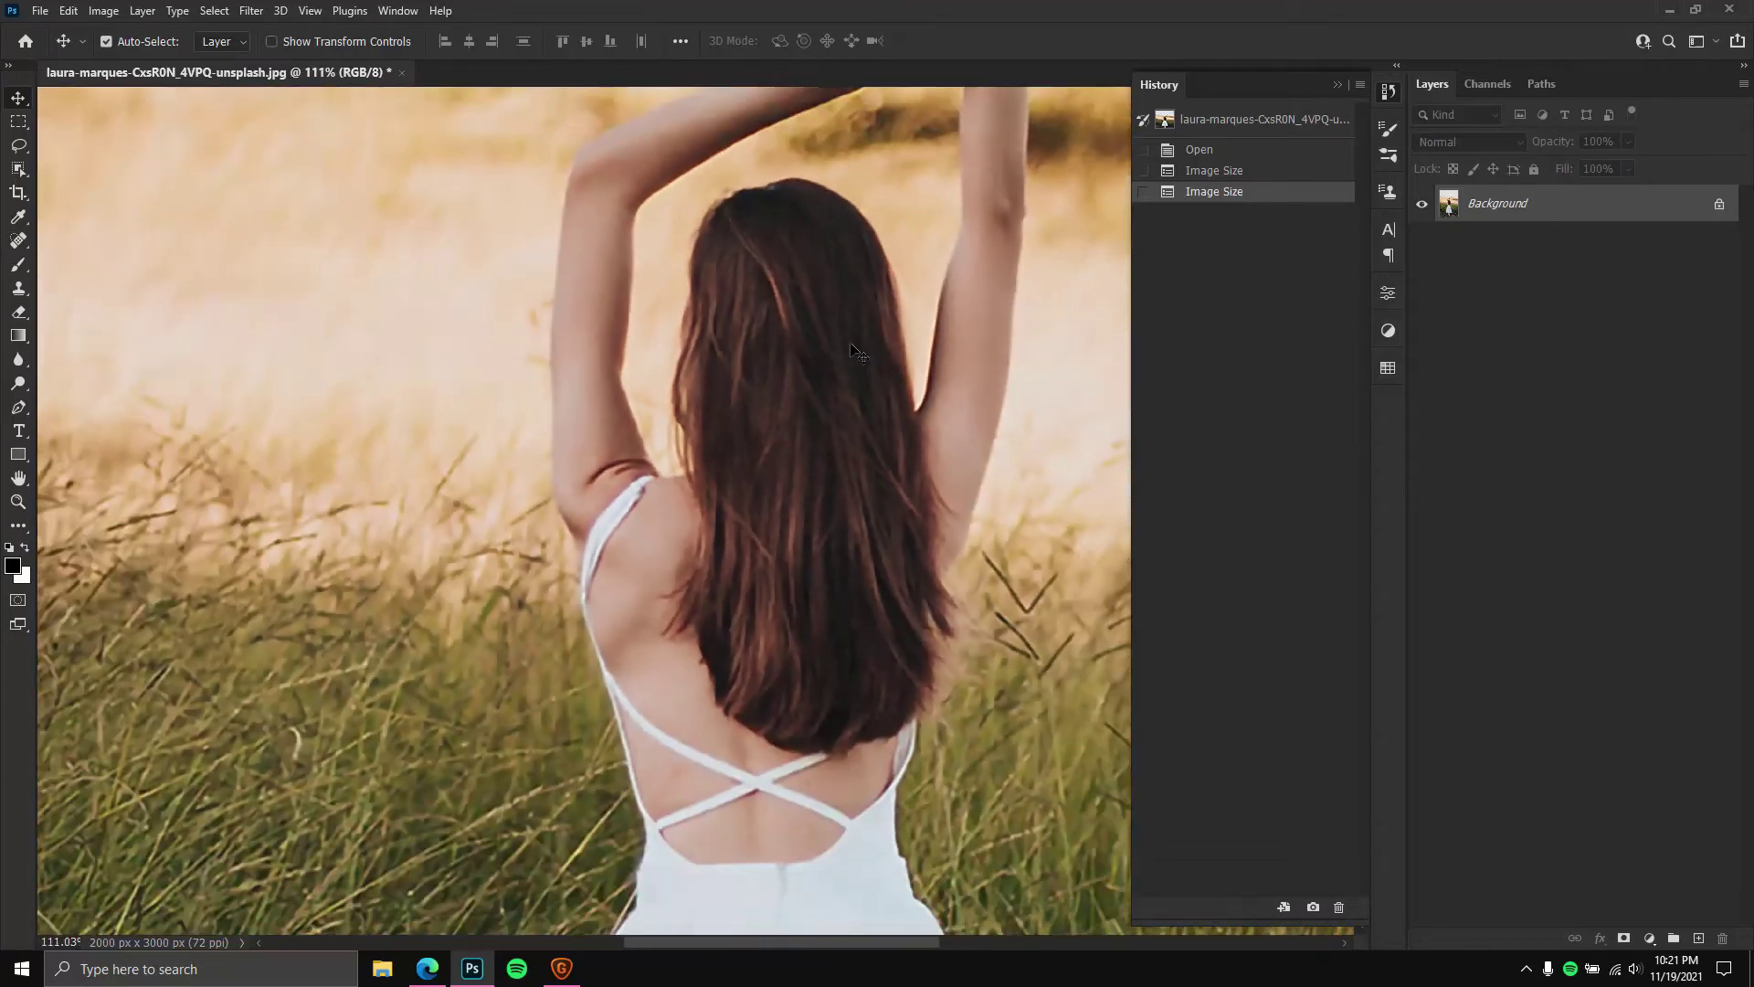
scroll(858, 352, "down", 2)
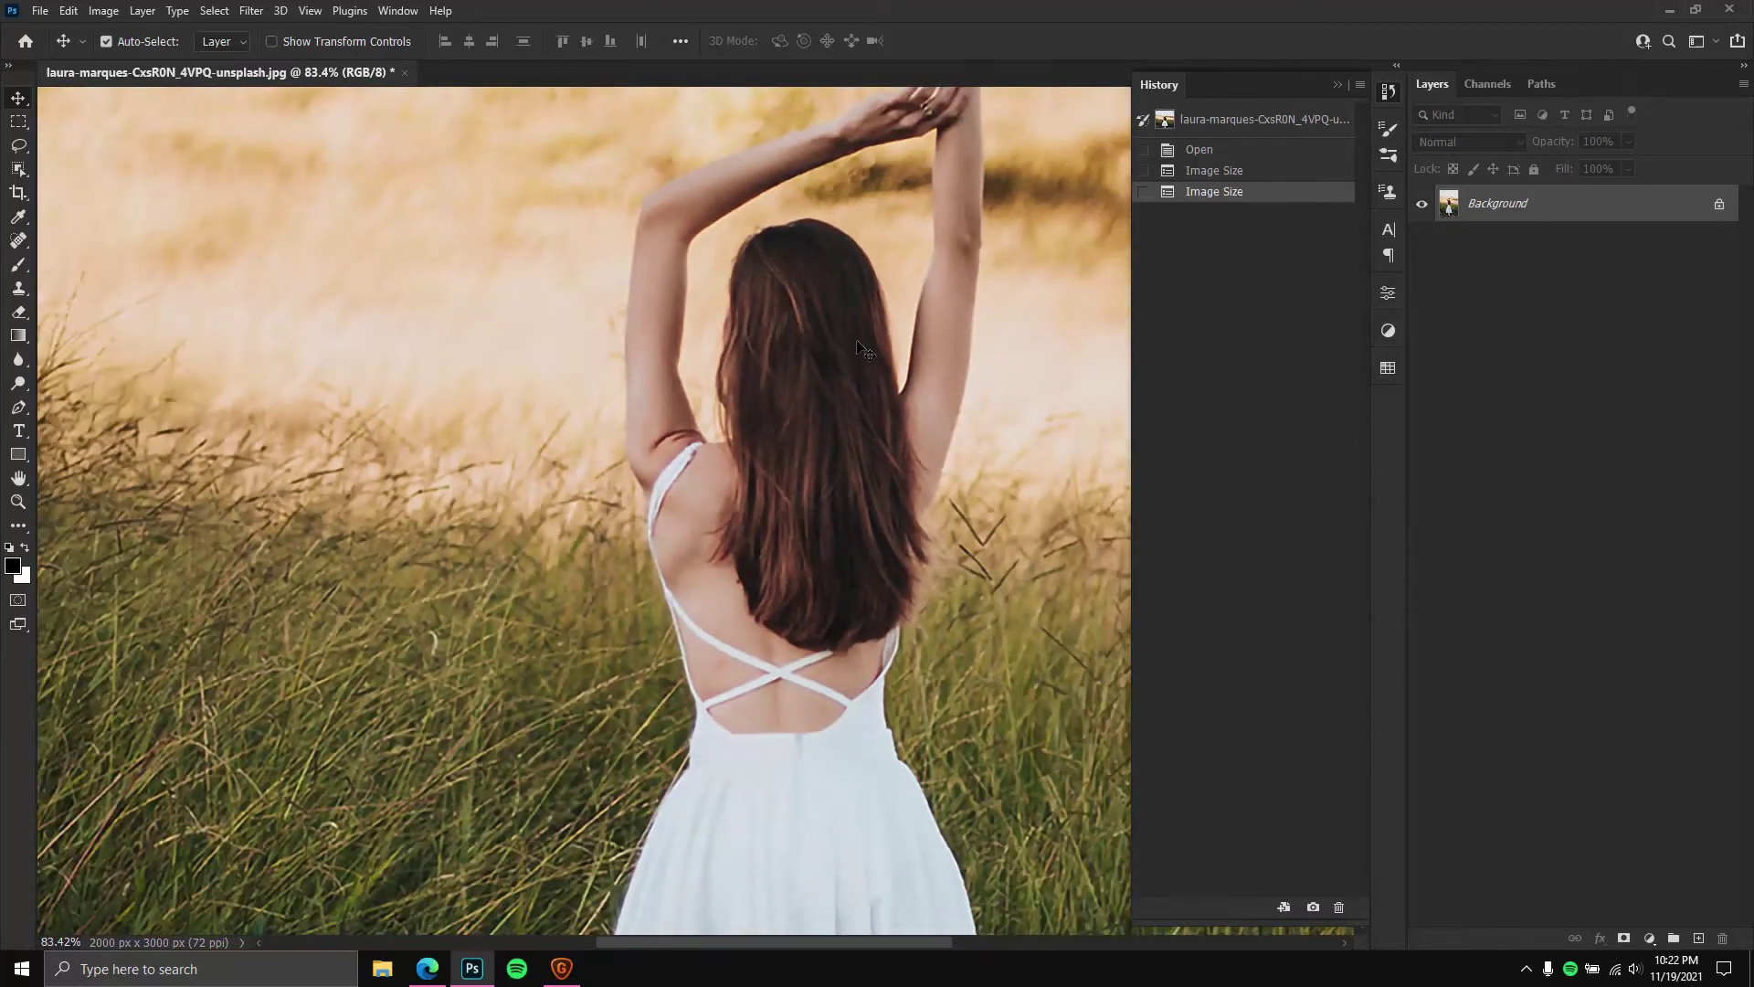
right_click(766, 345)
left_click(795, 348)
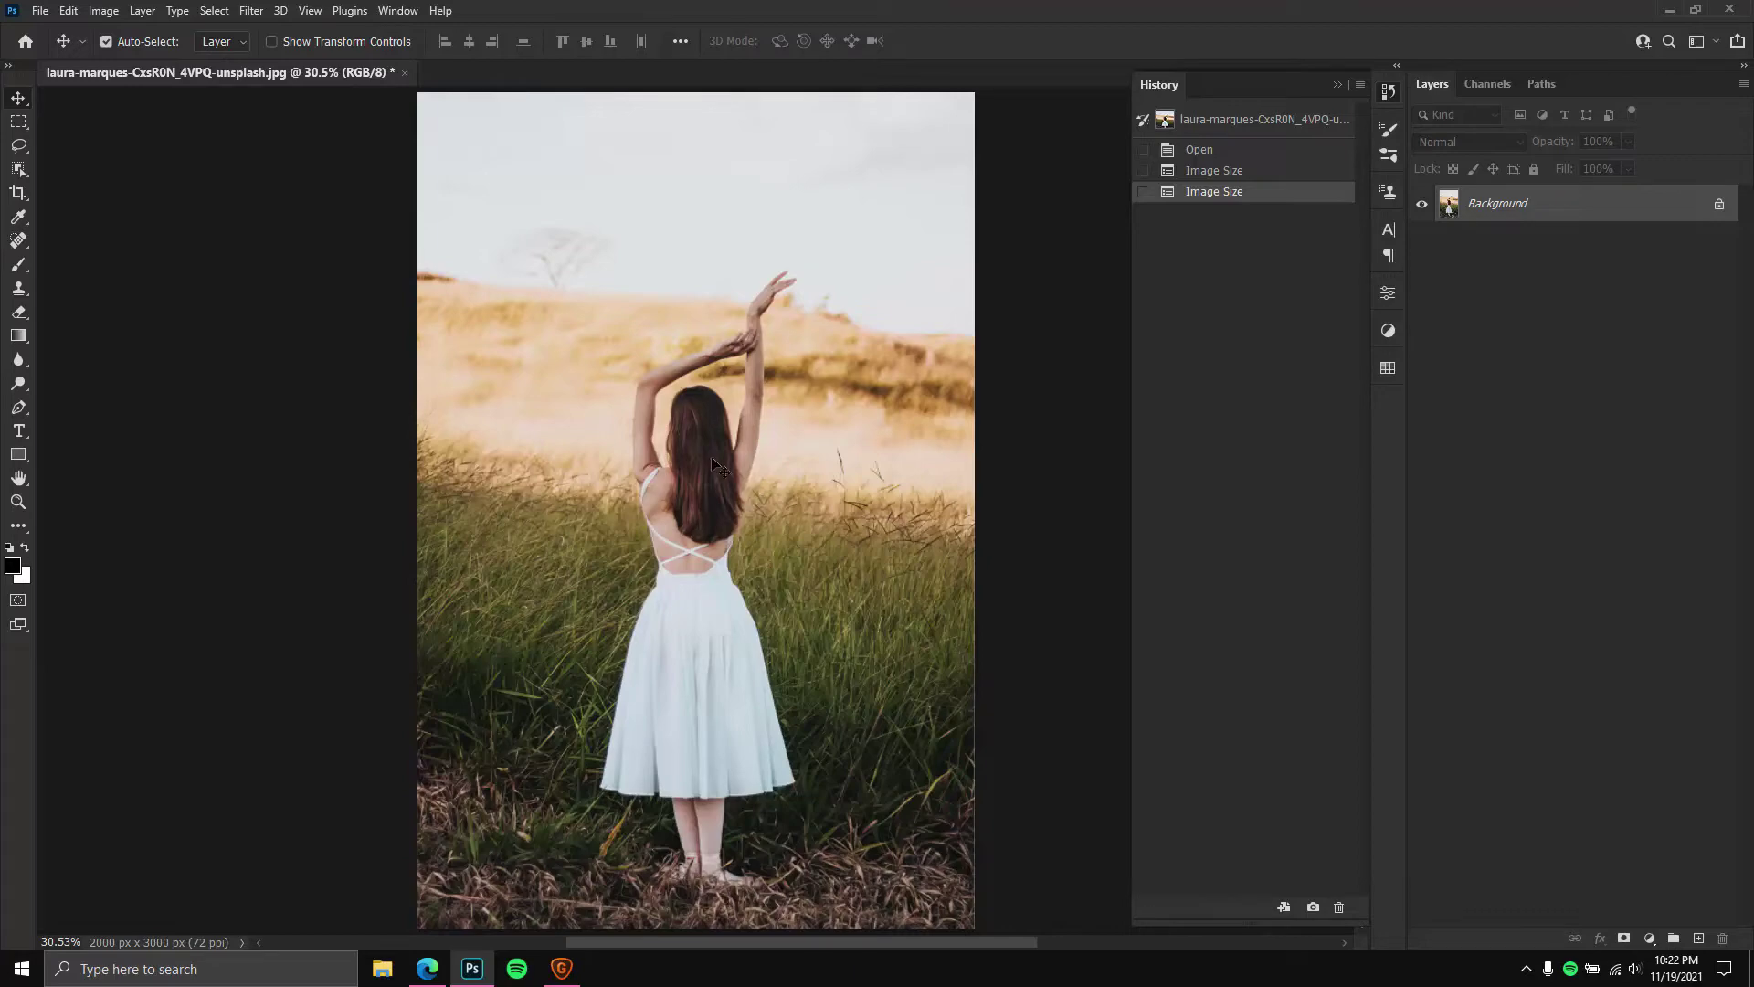
scroll(716, 466, "up", 5)
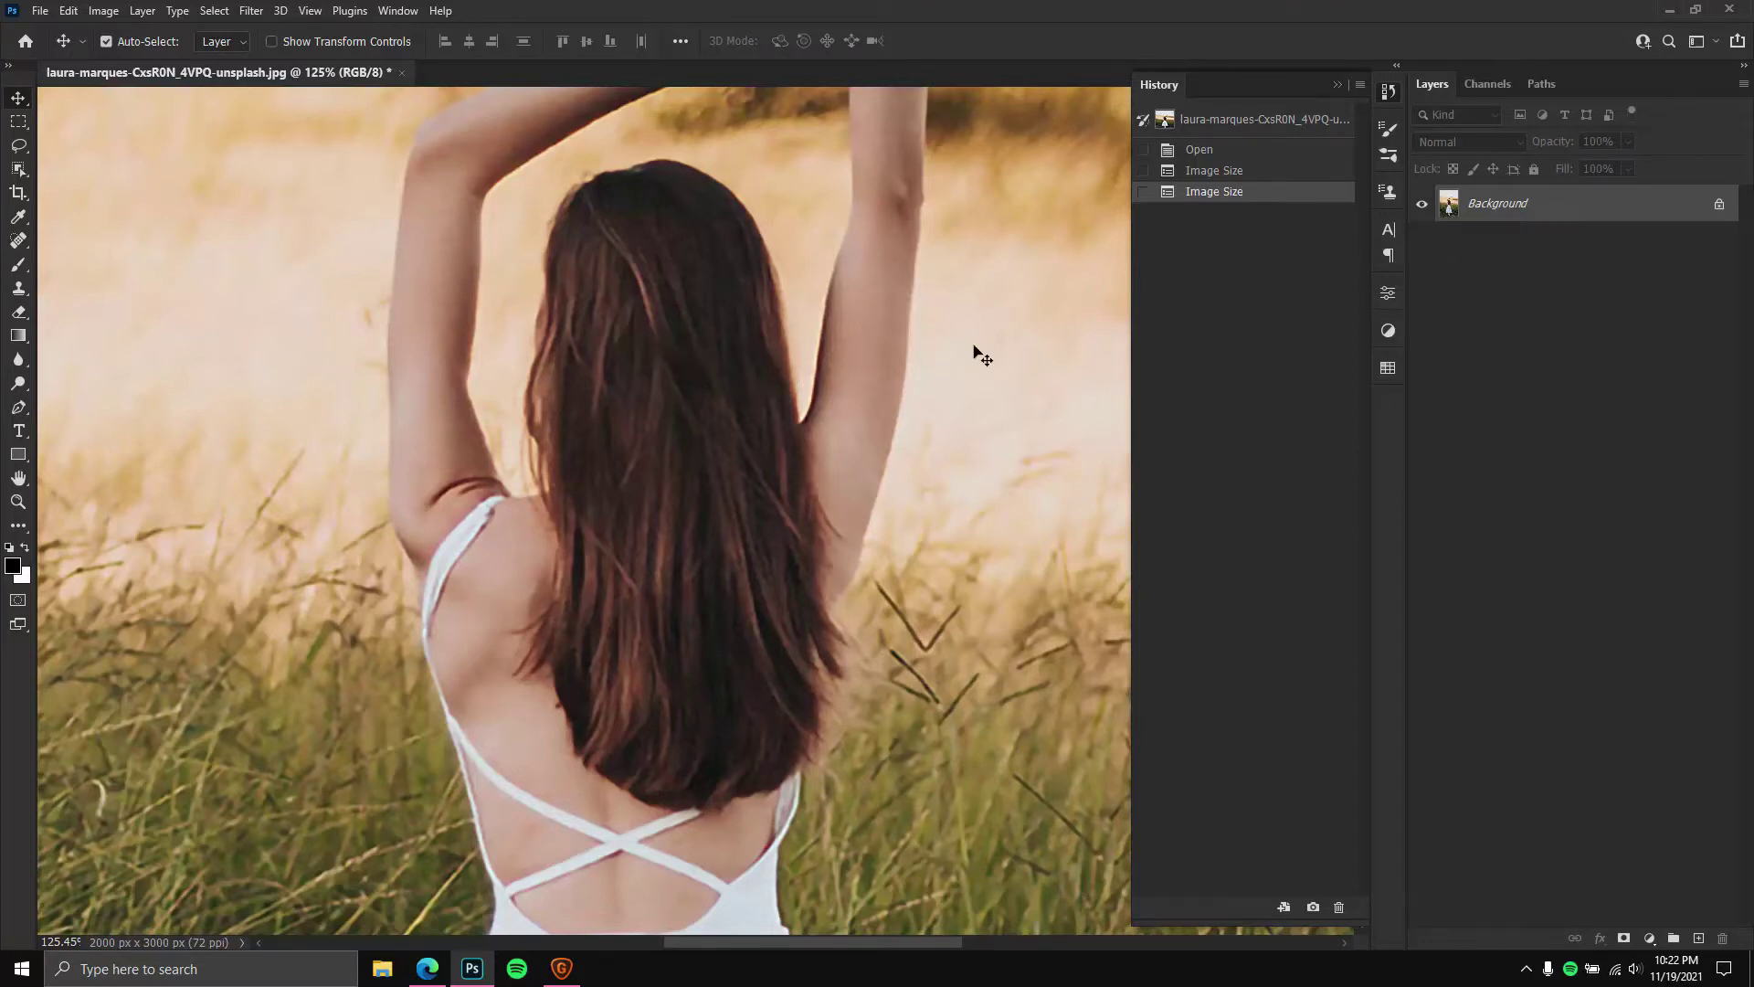
Convert the Background layer to a Smart Object and open the Camera Raw Filter on it.
right_click(1553, 212)
left_click(1617, 352)
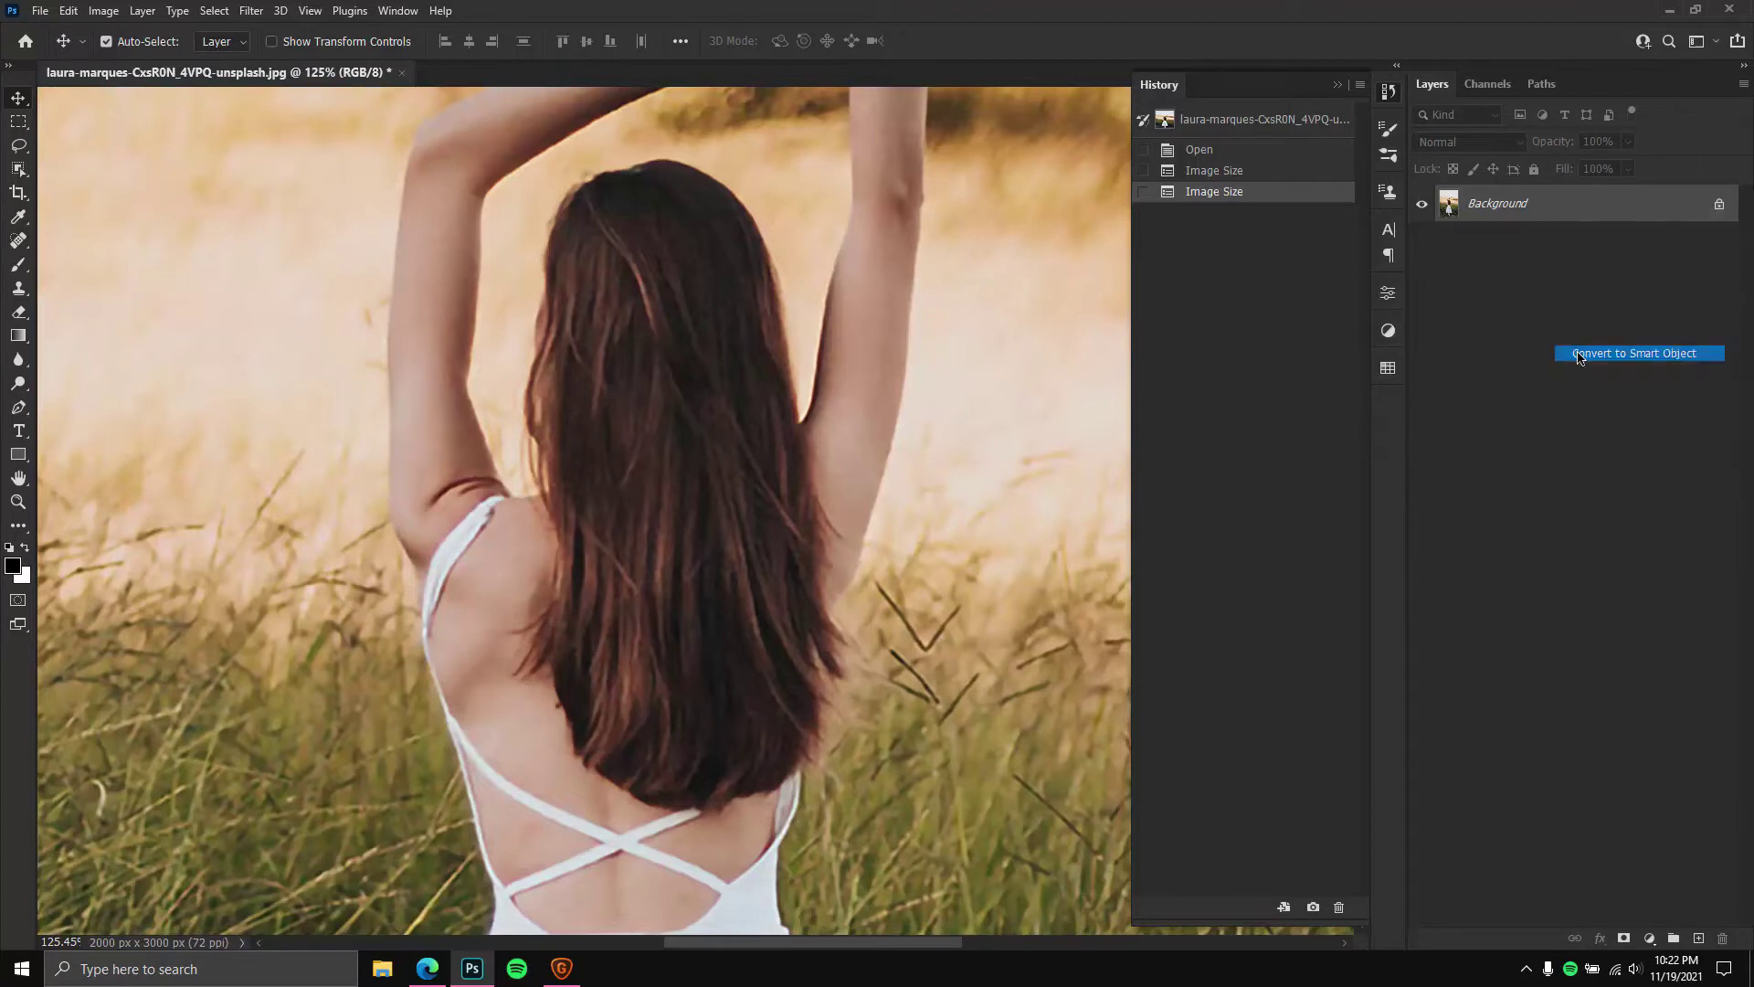
left_click(251, 10)
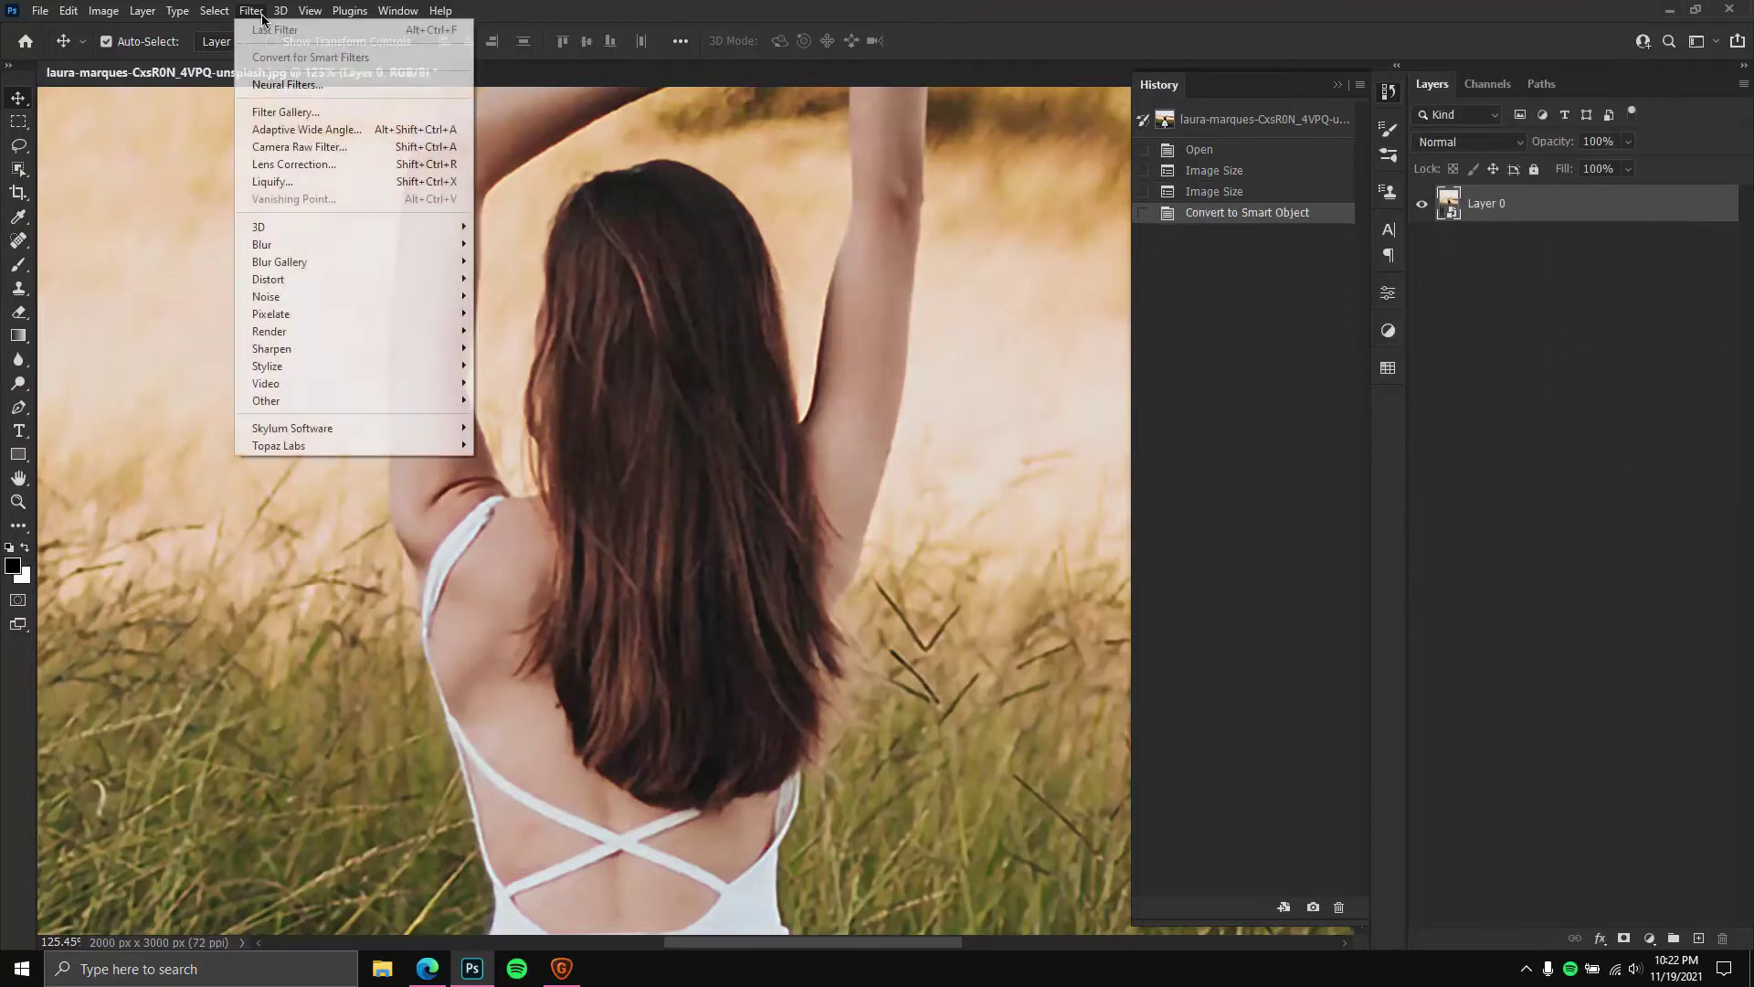
left_click(271, 148)
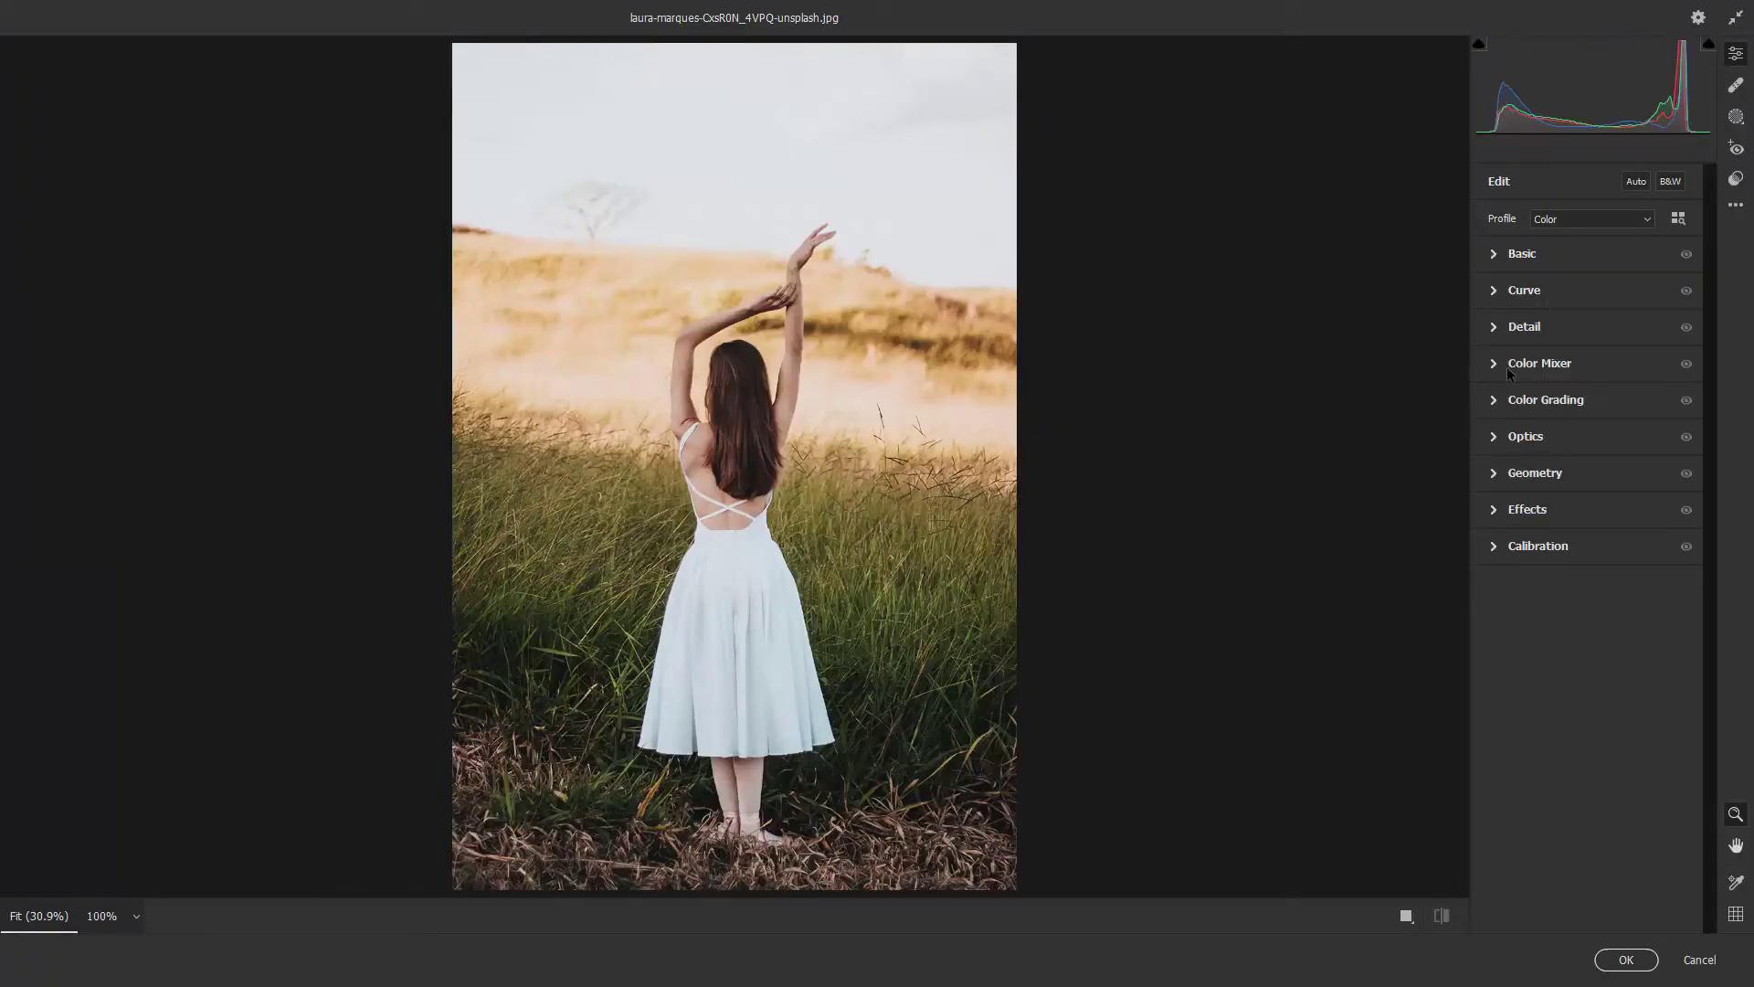
In the Detail settings, set Sharpening to 87, Noise Reduction to 57 and Color Noise Reduction to 13 while viewing the hair up close.
left_click(1495, 327)
left_click_drag(731, 402, 937, 454)
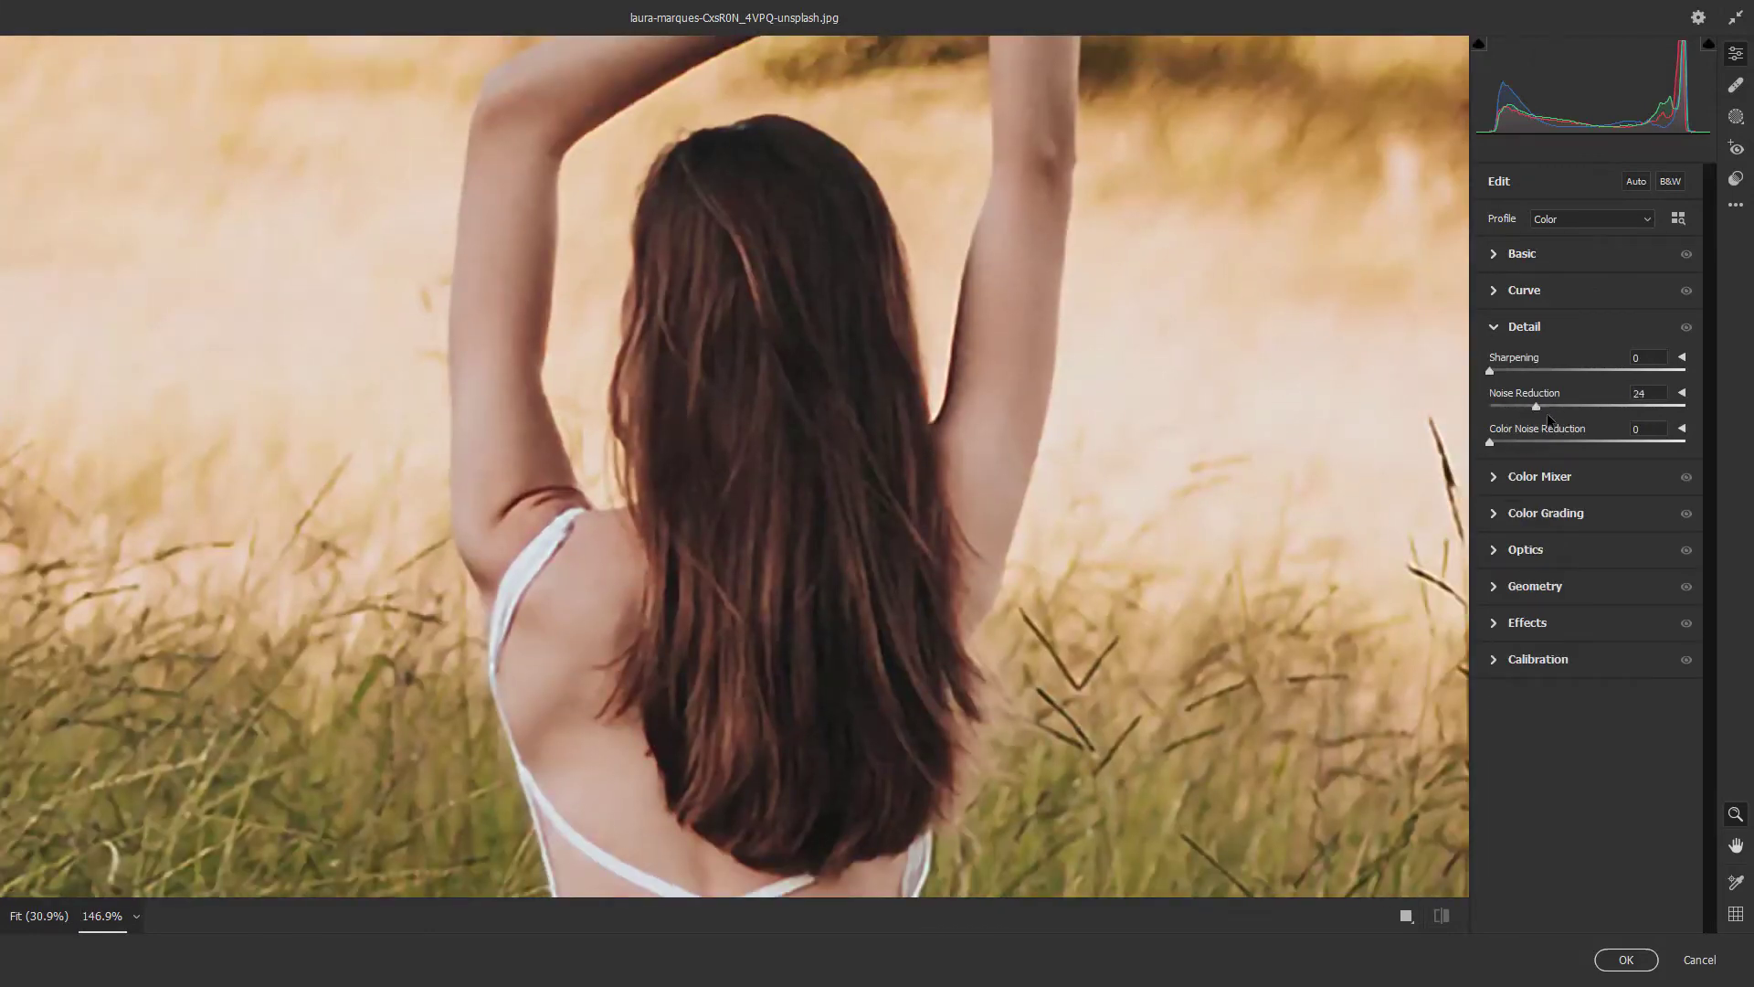
left_click_drag(1549, 419, 1579, 414)
left_click_drag(1620, 361, 1587, 410)
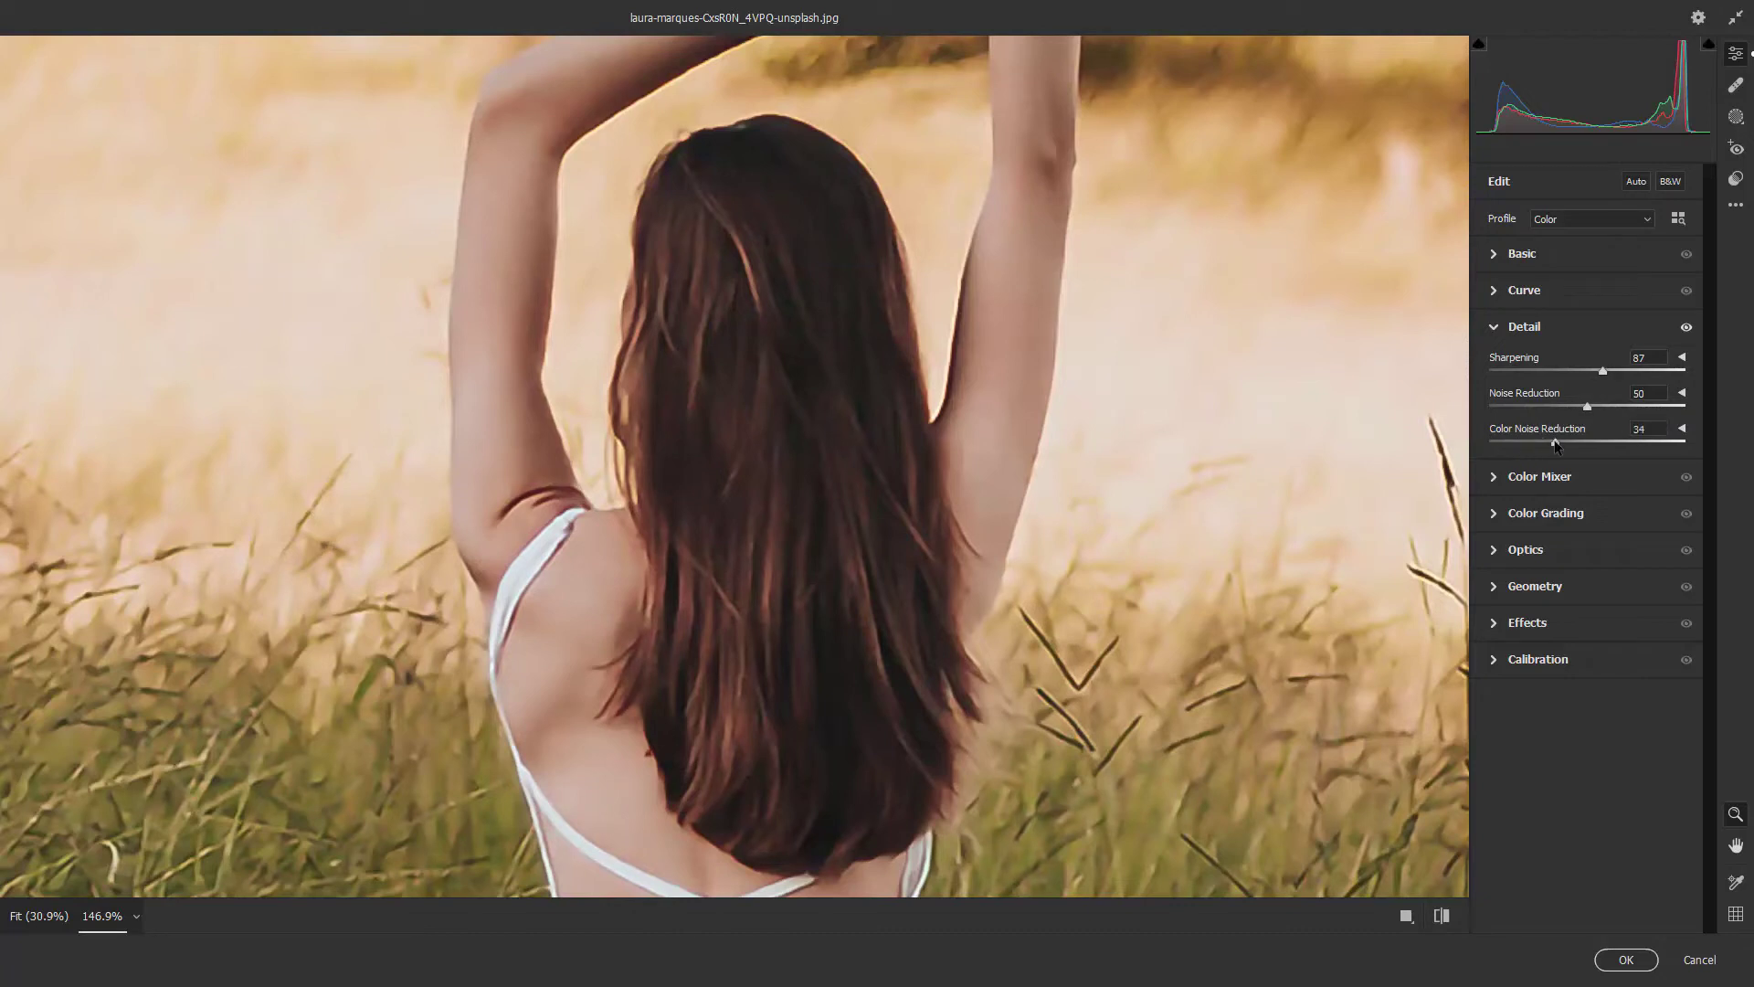
left_click_drag(1524, 446, 1600, 413)
Examine the effect of the sharpening and noise reduction on the whole photo and up close on the woman's hair.
scroll(1042, 420, "down", 5)
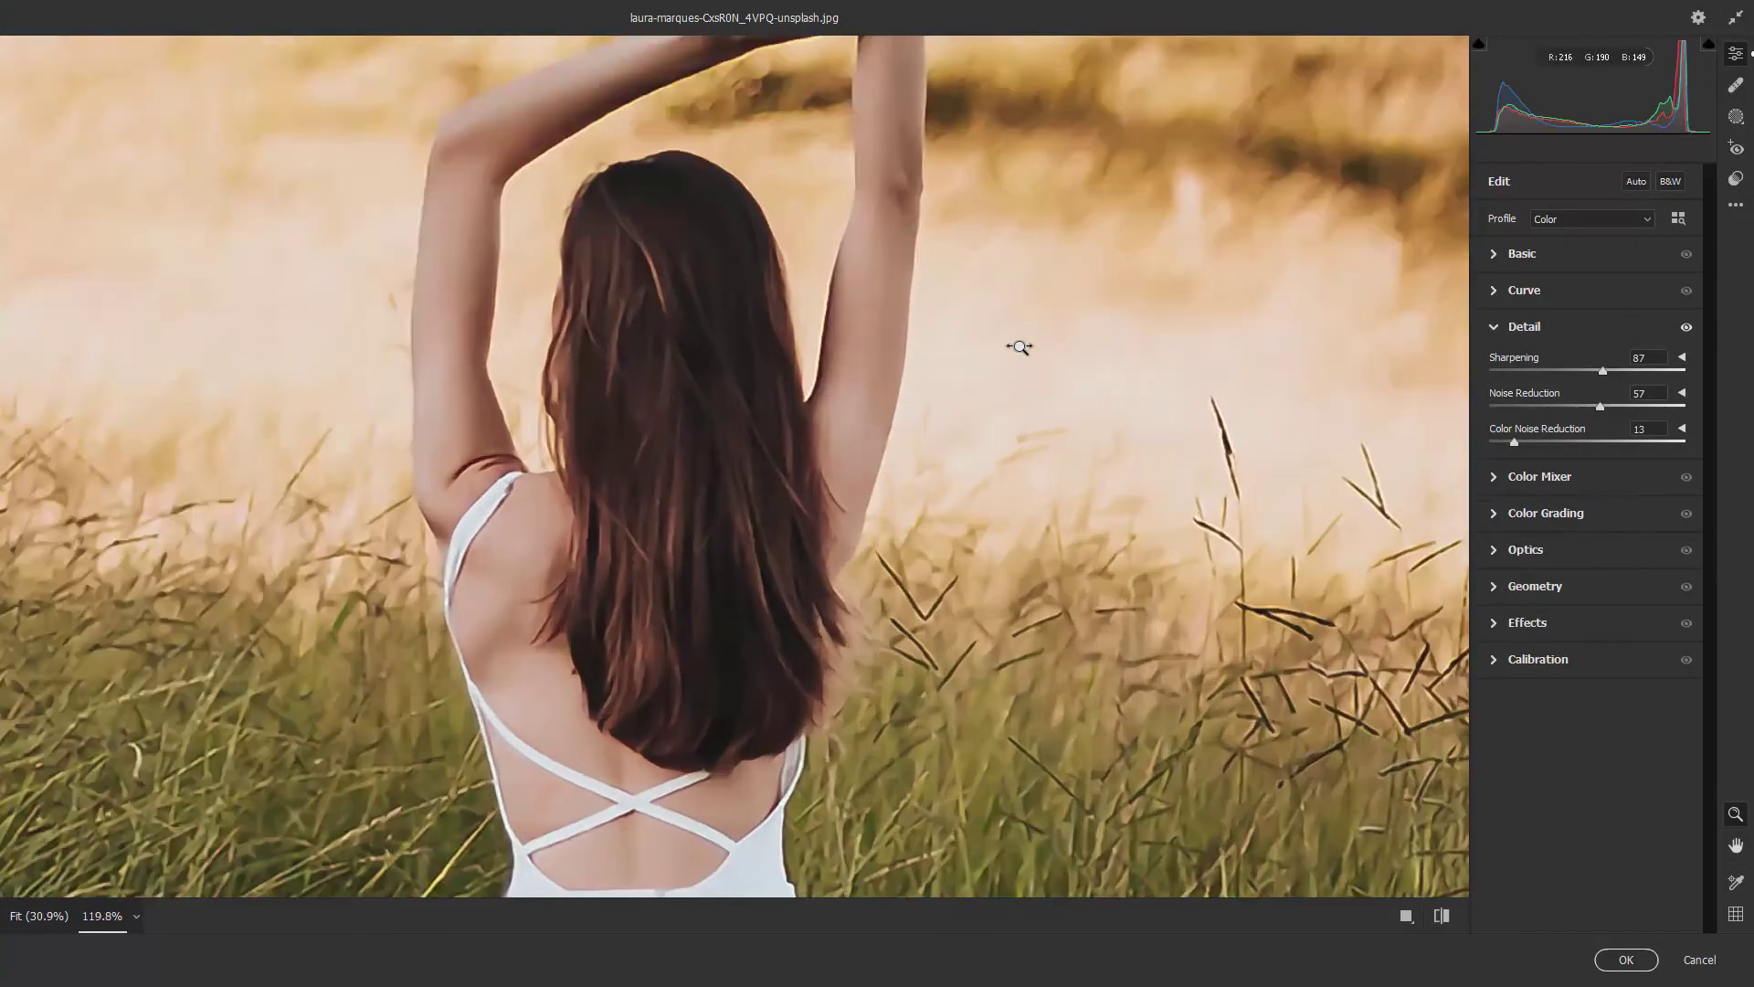
scroll(1020, 348, "down", 5)
scroll(918, 441, "up", 2)
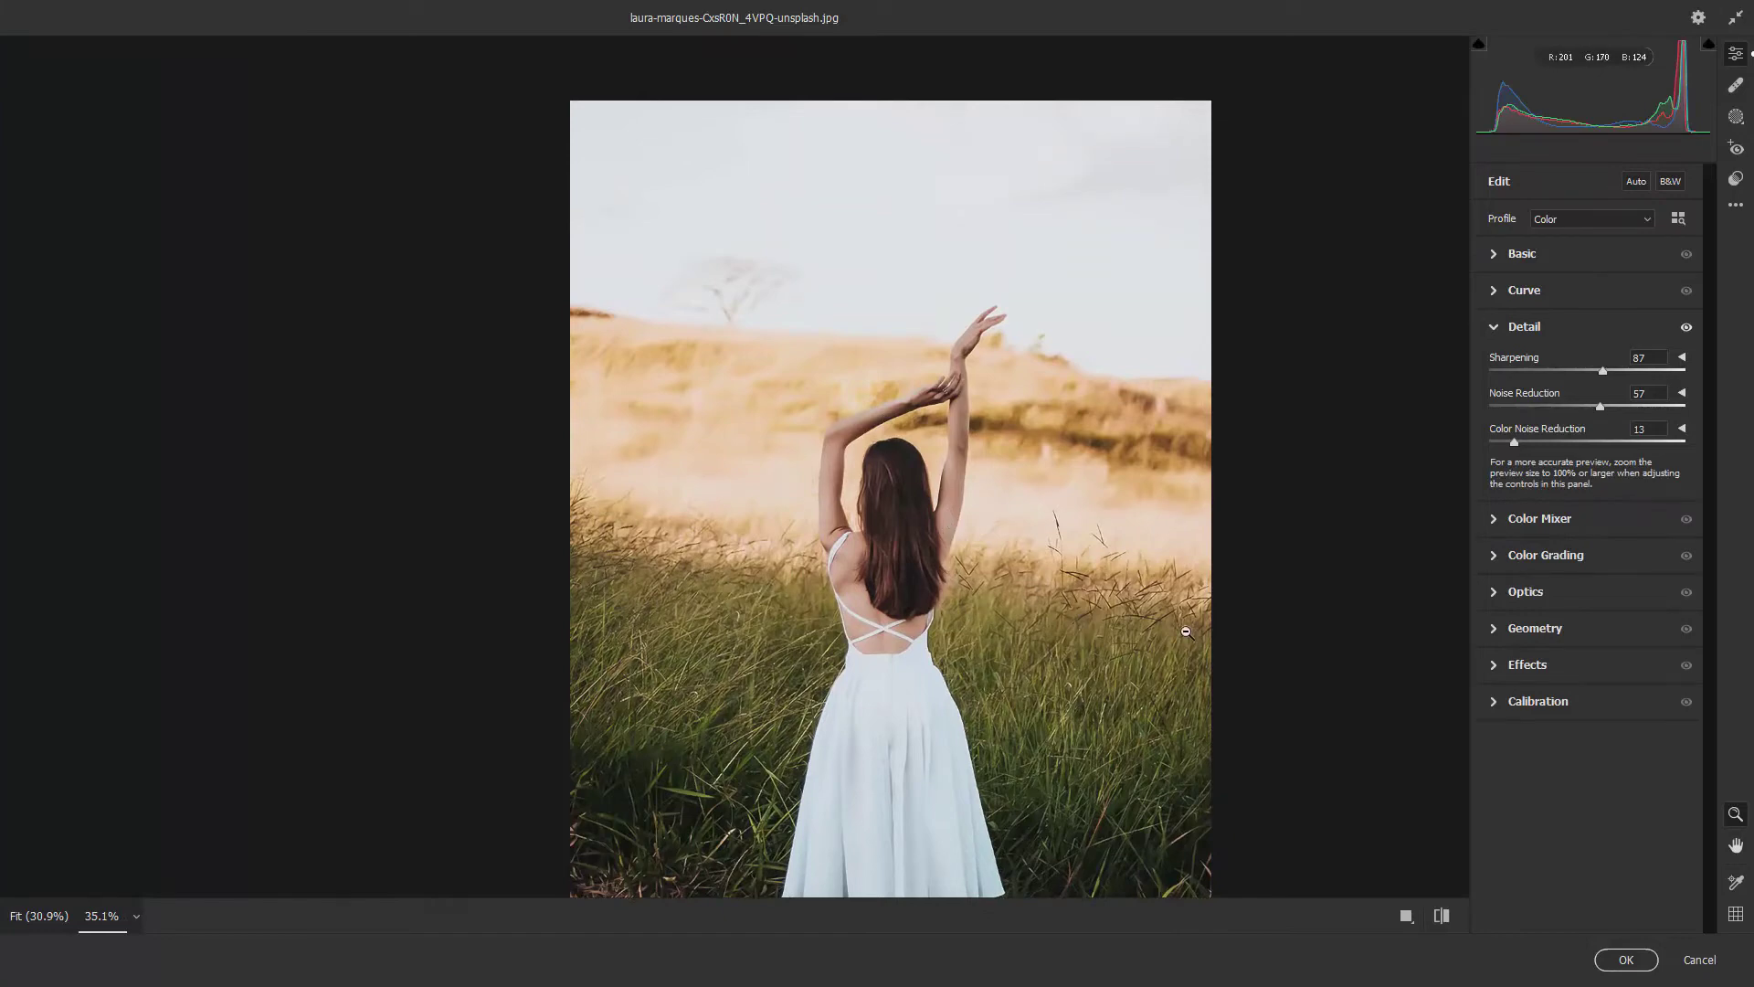
scroll(946, 523, "up", 6)
scroll(1095, 542, "down", 1)
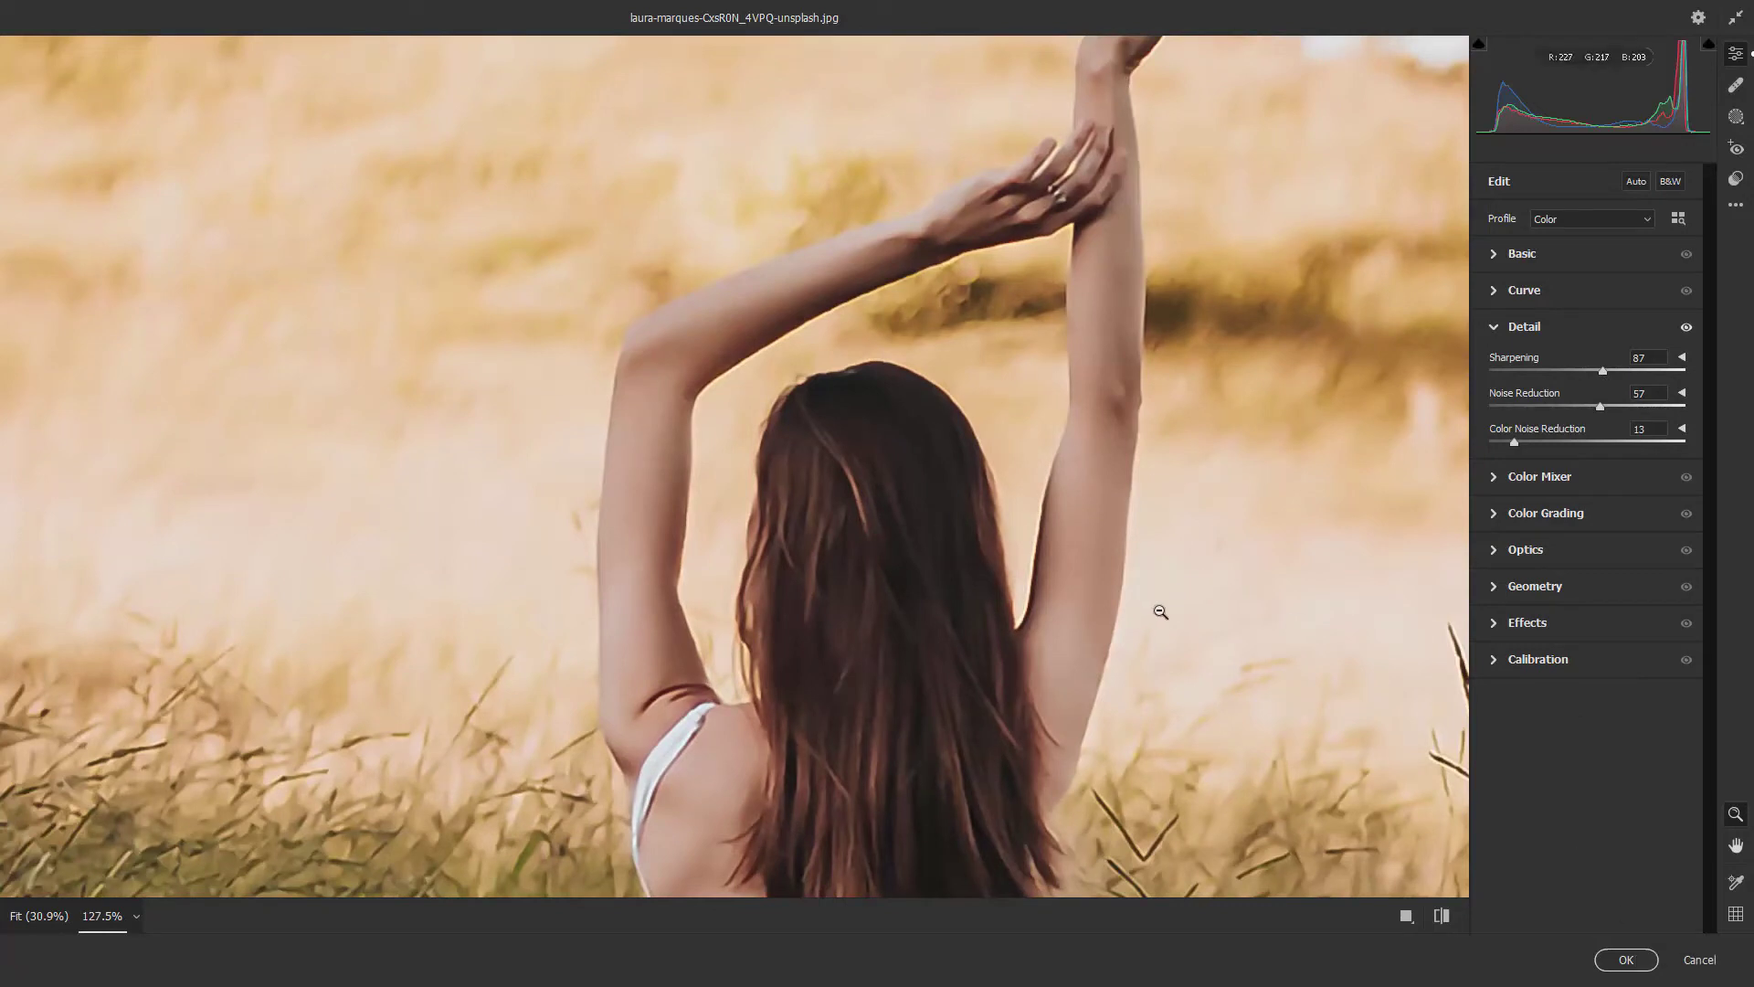
key("h")
left_click_drag(871, 393, 862, 363)
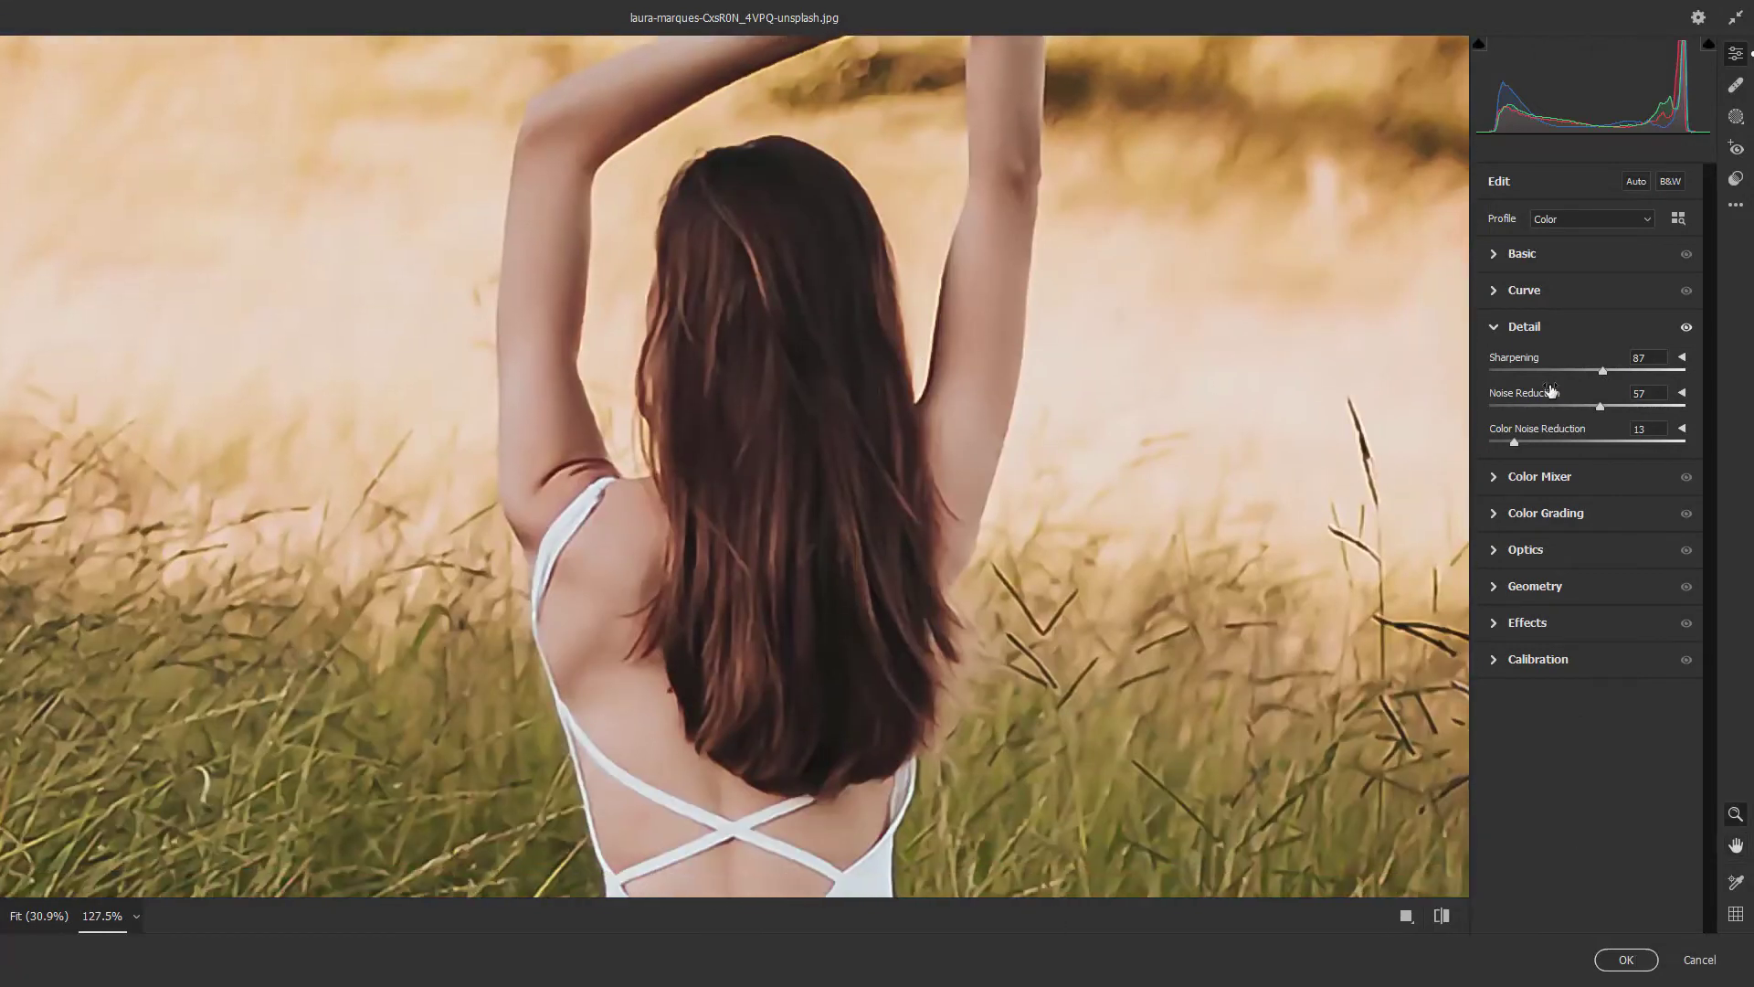
Lower the Sharpening amount and apply the Camera Raw Filter to the photo.
left_click_drag(1603, 371, 1550, 374)
left_click(1627, 959)
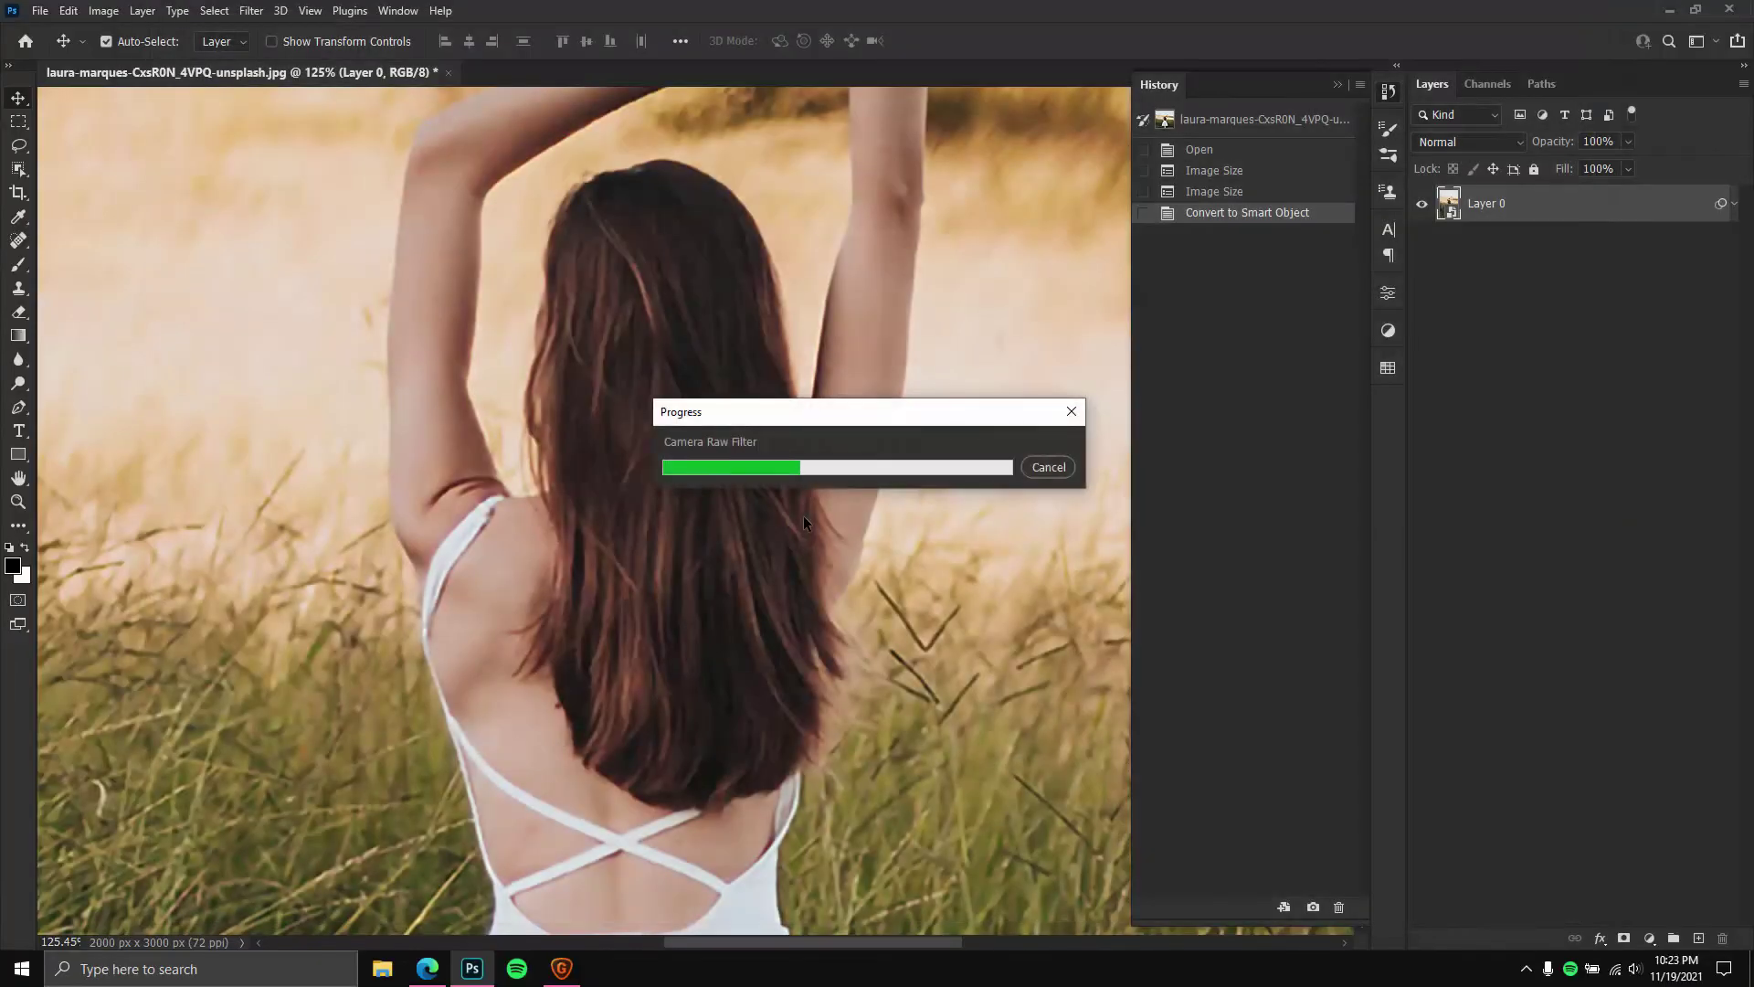
right_click(683, 405)
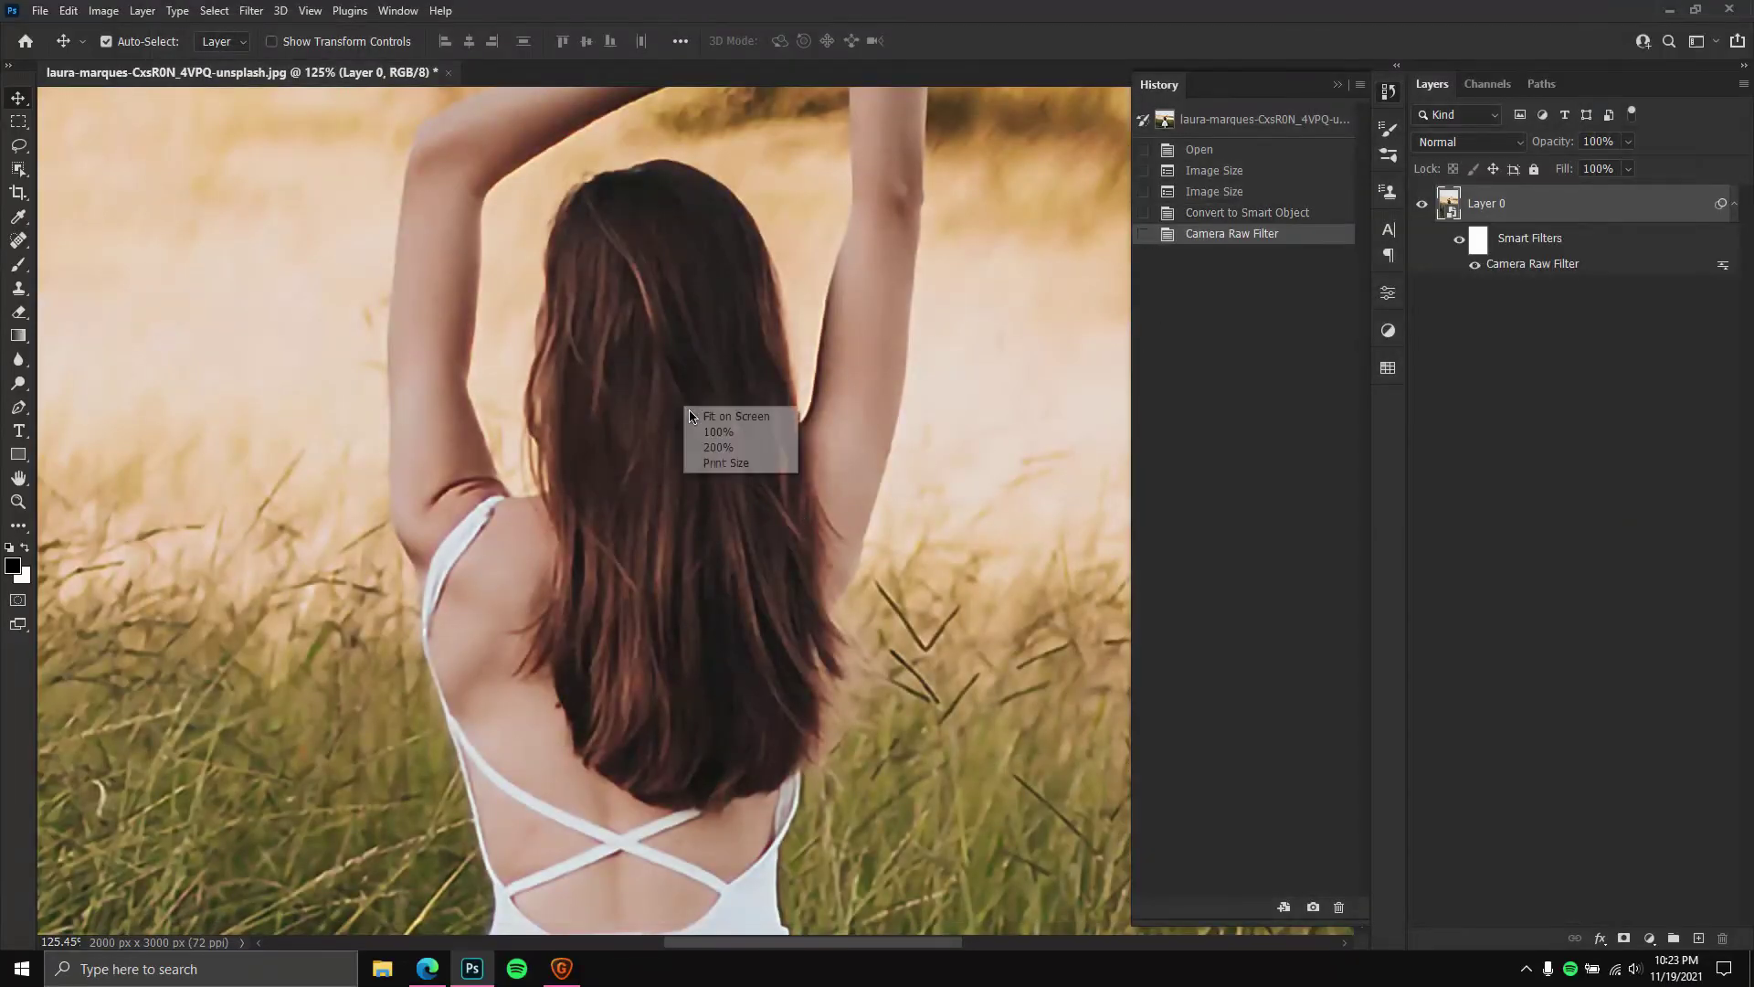
left_click(692, 416)
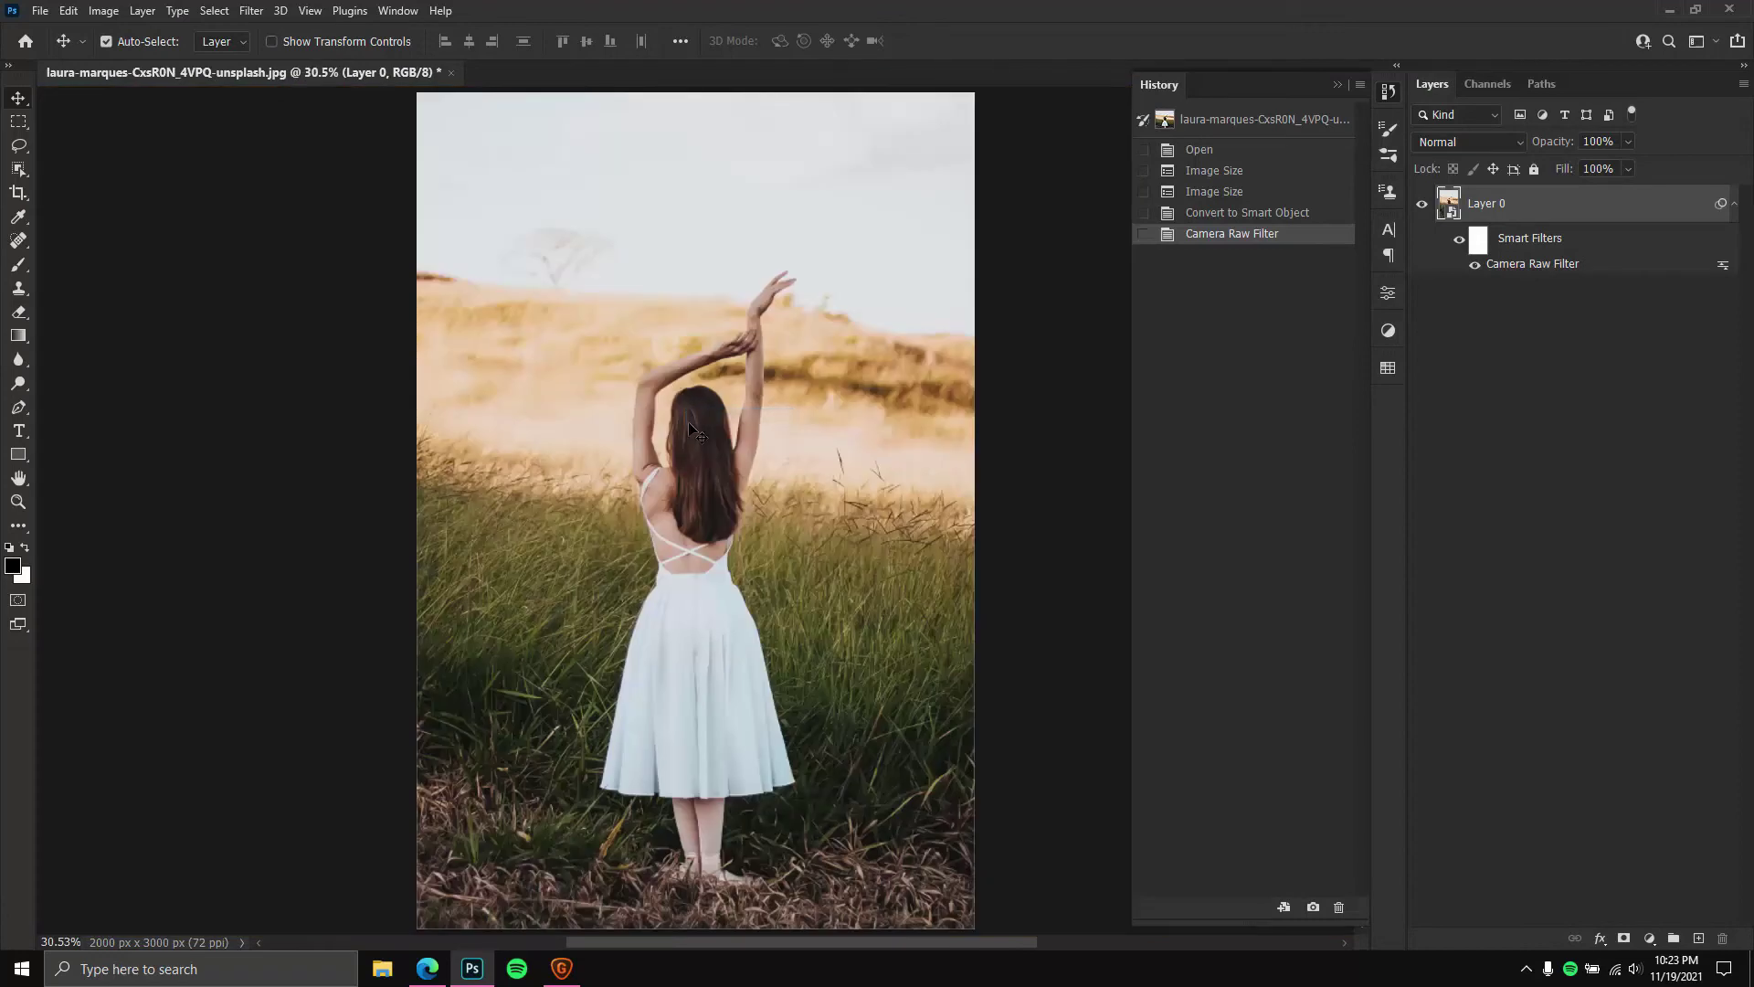
Switch to Topaz Gigapixel AI to view its start screen and minimize its window.
left_click(561, 968)
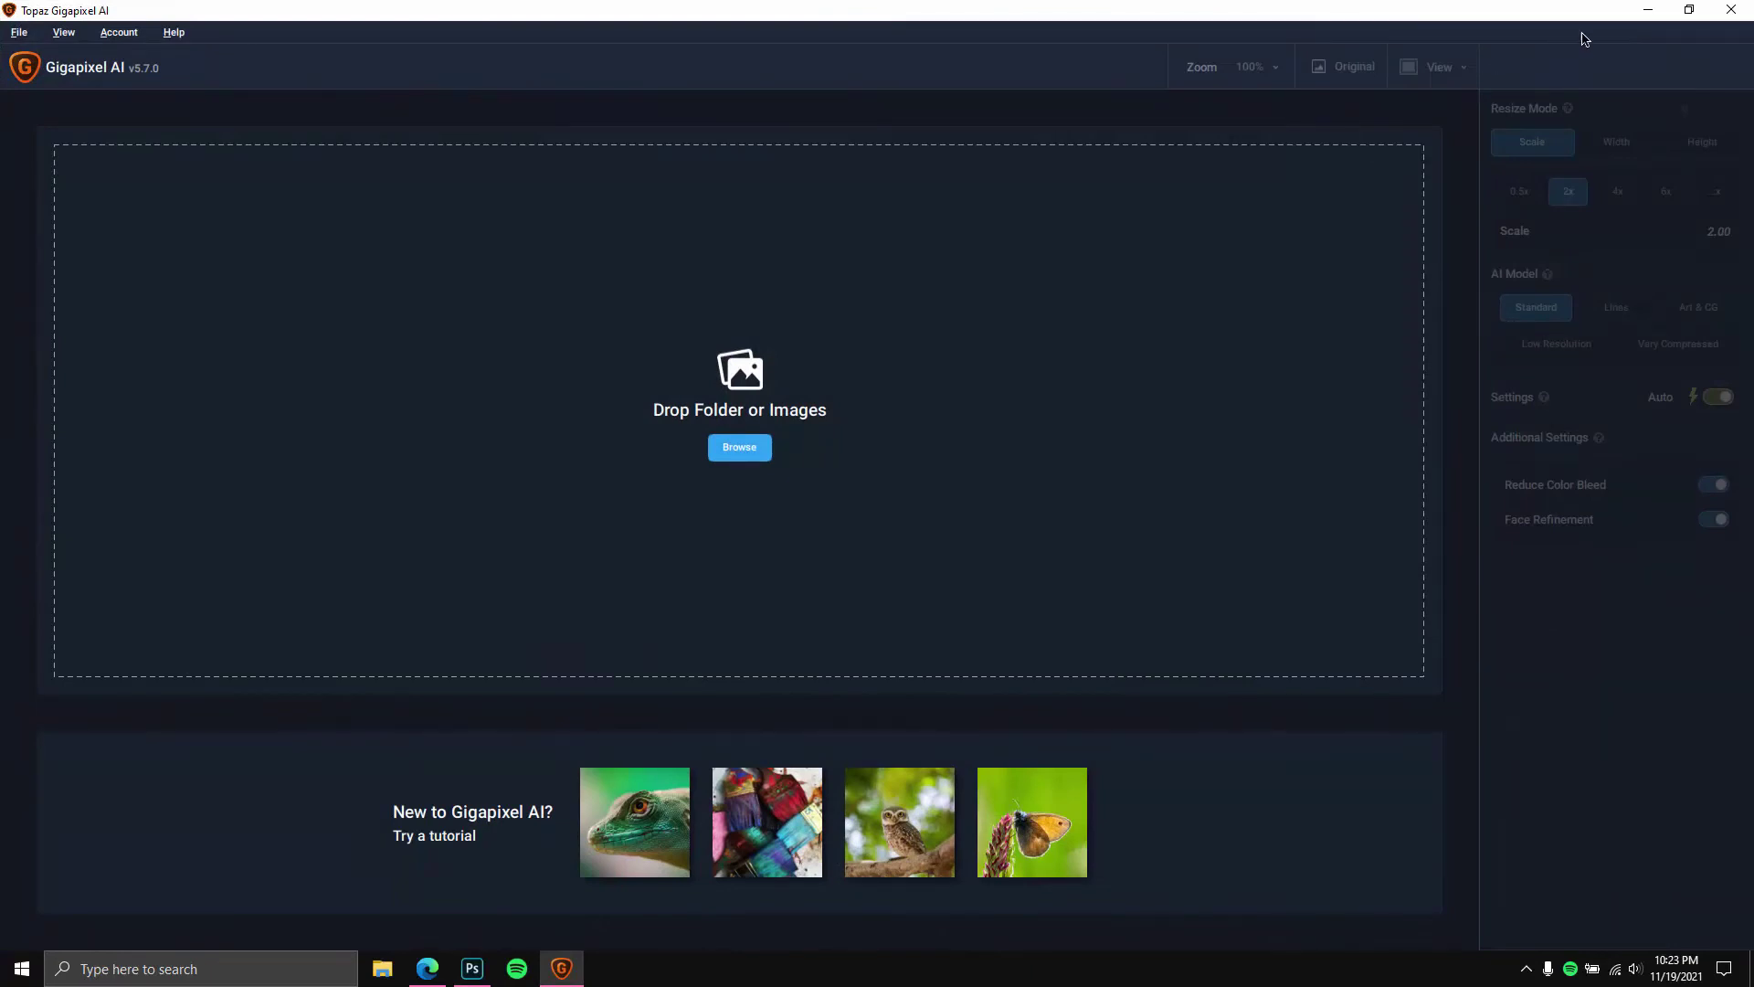
left_click(1649, 10)
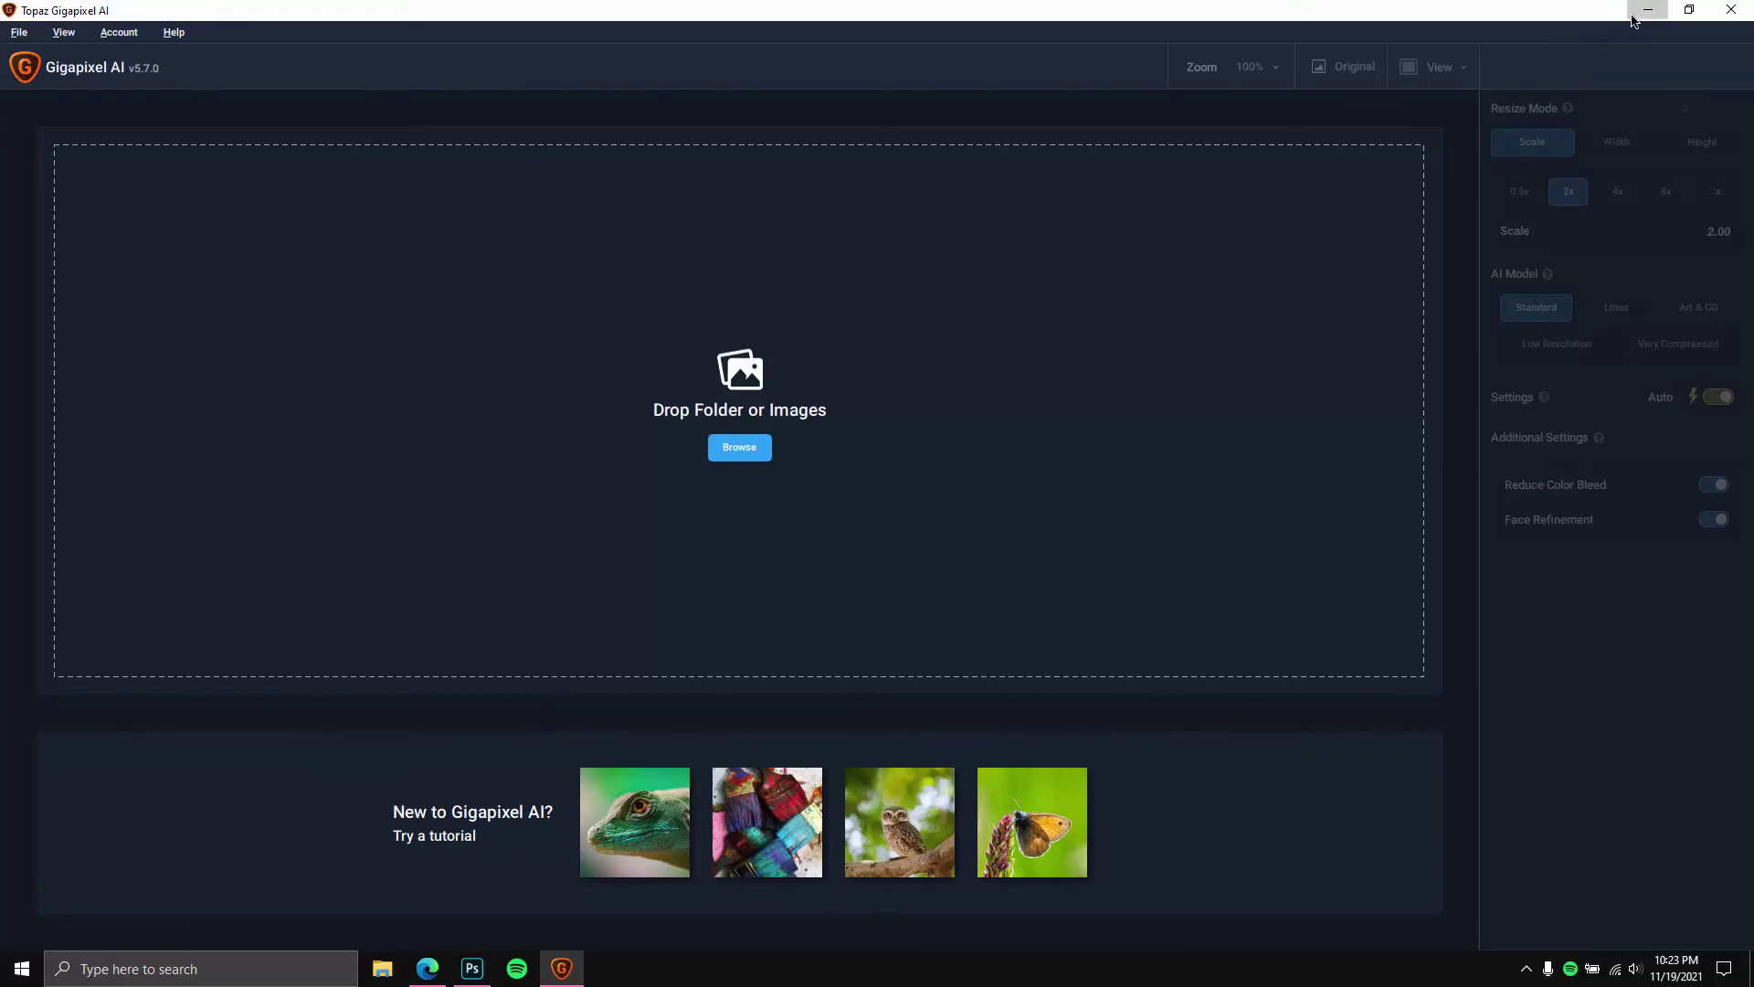